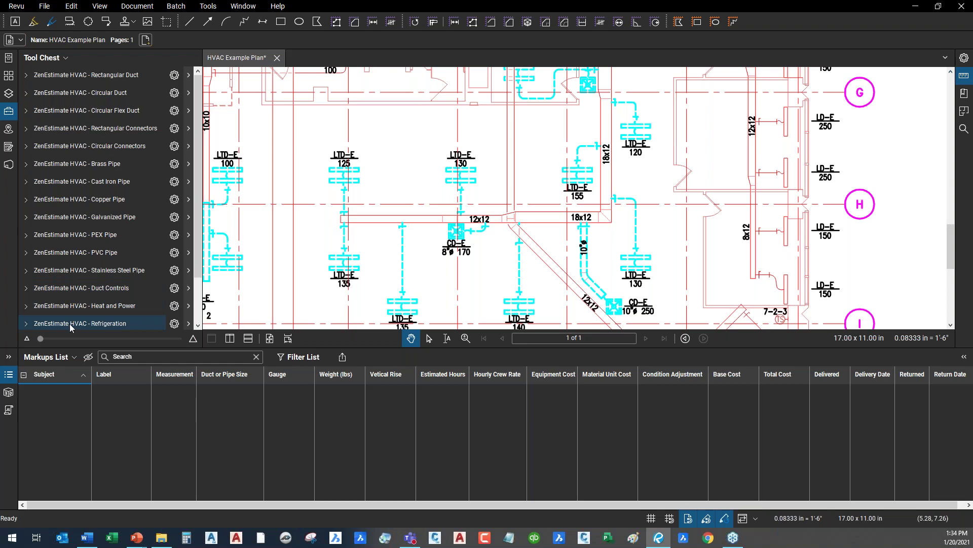
- Hide the Markups List and preview the Rectangular, Circular and Circular Flex Duct tool groups
click(10, 376)
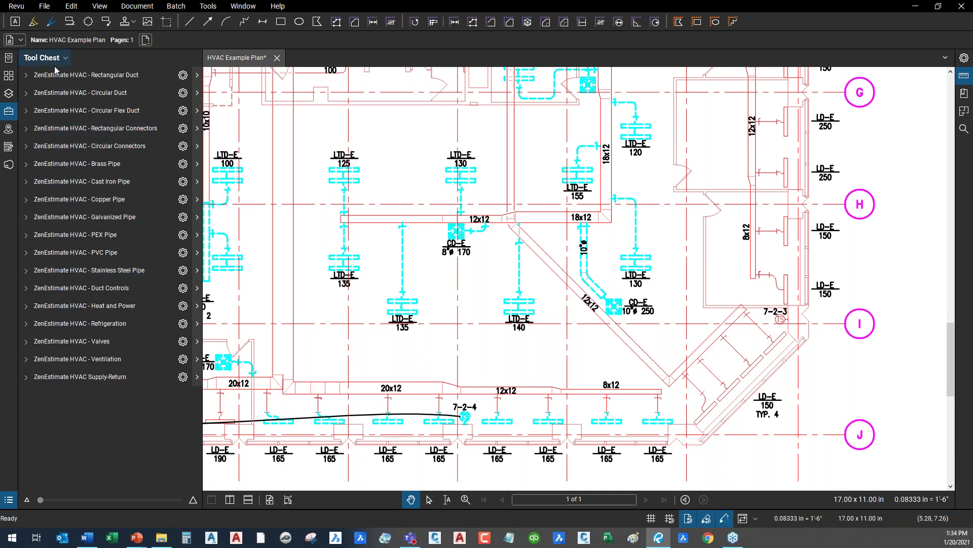
click(35, 77)
click(35, 77)
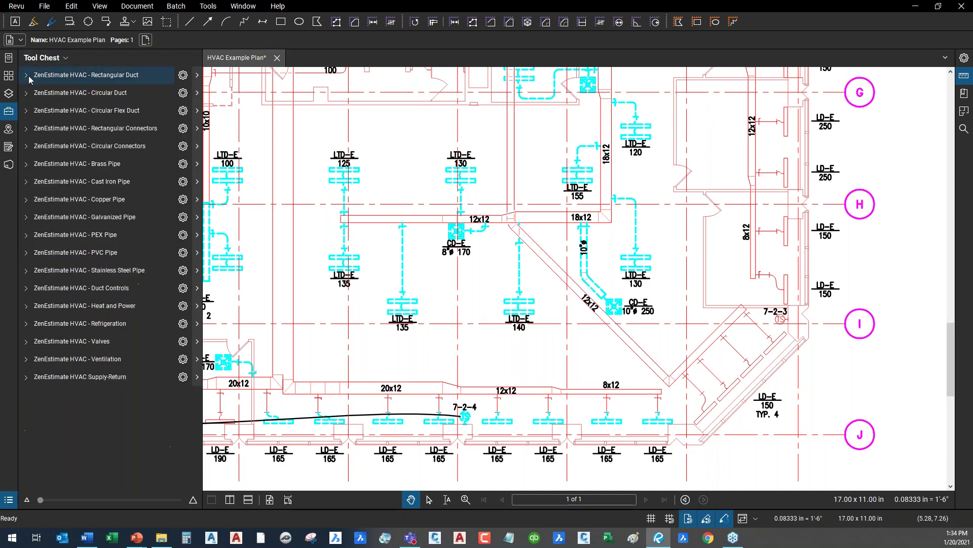
click(31, 95)
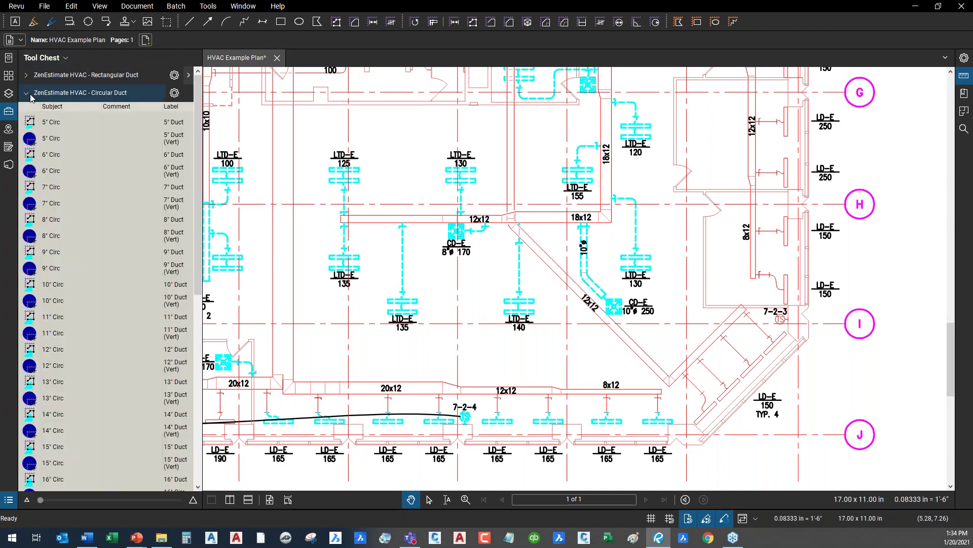
click(31, 94)
click(36, 114)
click(36, 116)
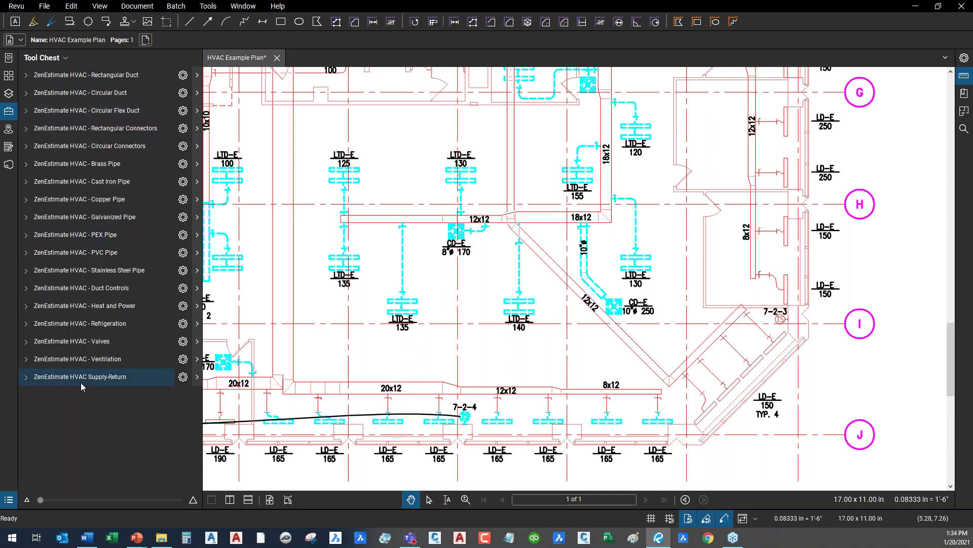
- Restore the Markups List and bring the 12x12 duct run between LTD-E 125 and 130 into view
click(10, 500)
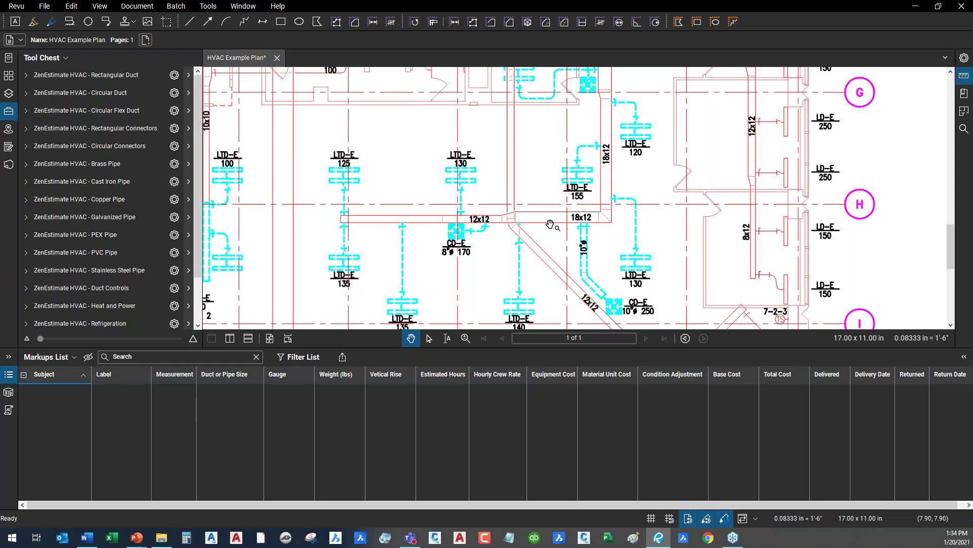
mouse_move(583, 184)
mouse_down()
mouse_move(594, 214)
mouse_move(568, 223)
mouse_up()
scroll(588, 209, up, 1)
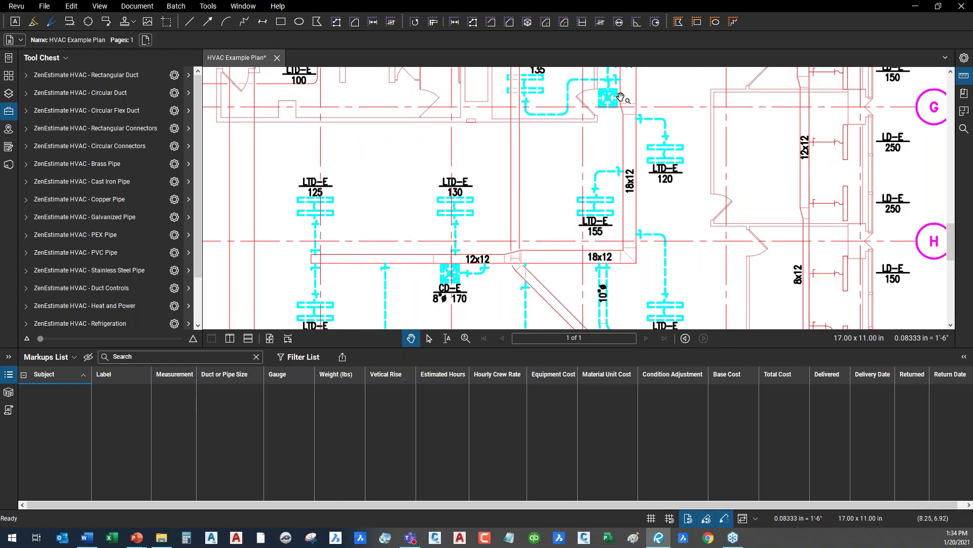
drag(528, 220, 522, 234)
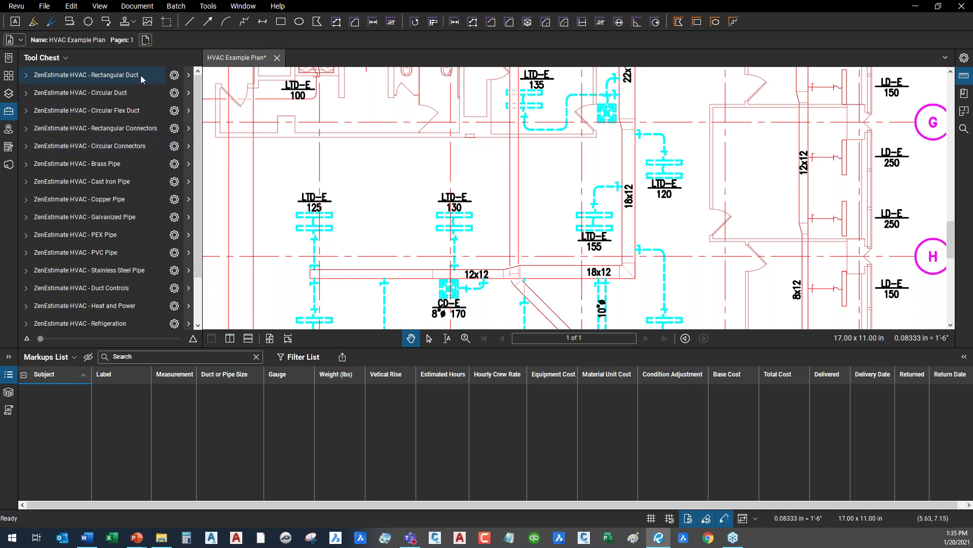
- Draw a 22'-4" duct with the 12" Rect tool along the 12x12 run
click(25, 76)
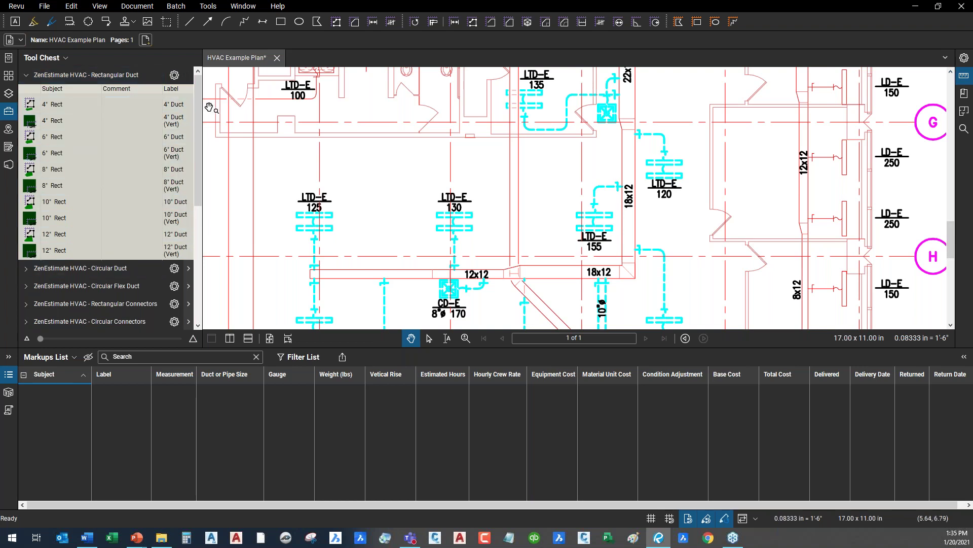
drag(201, 109, 220, 109)
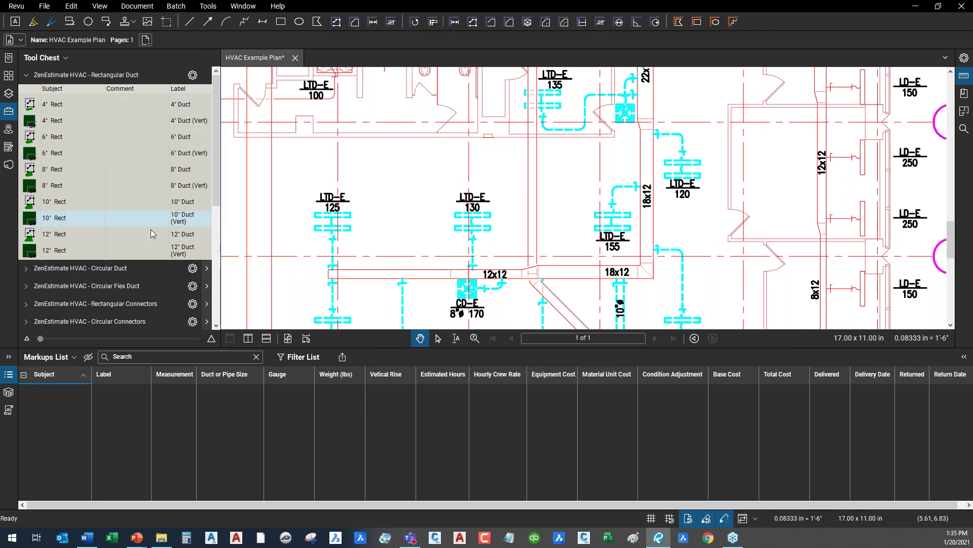
click(60, 237)
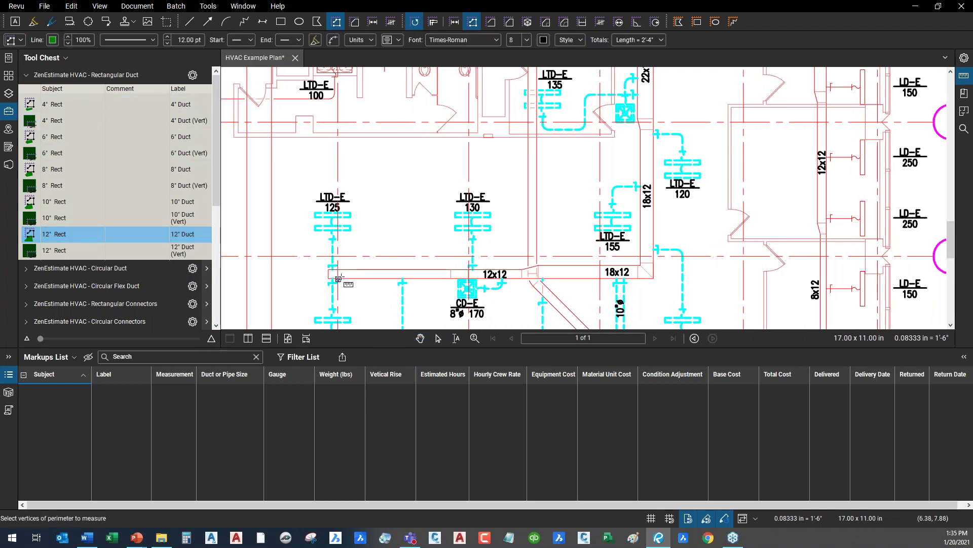
scroll(329, 270, up, 2)
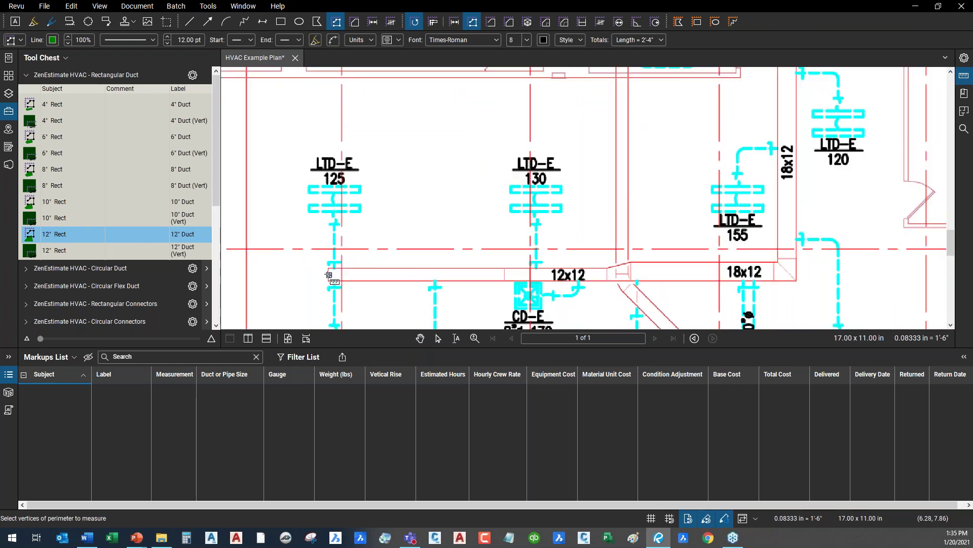
click(329, 270)
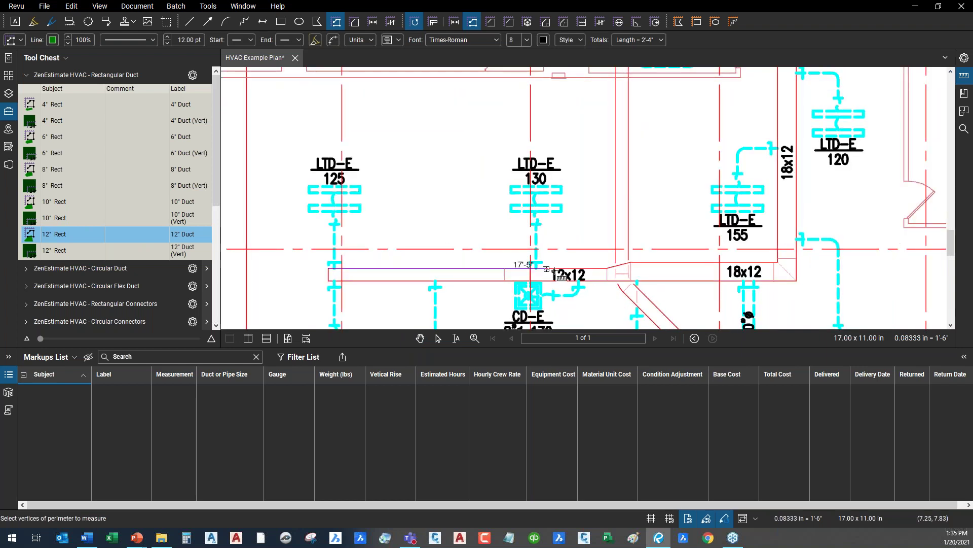
double_click(608, 274)
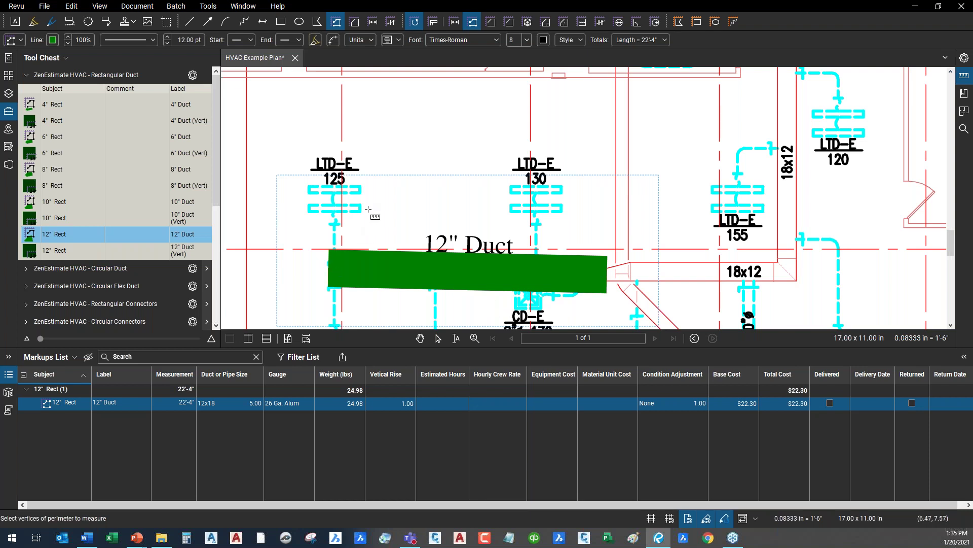
key(Escape)
key(Escape)
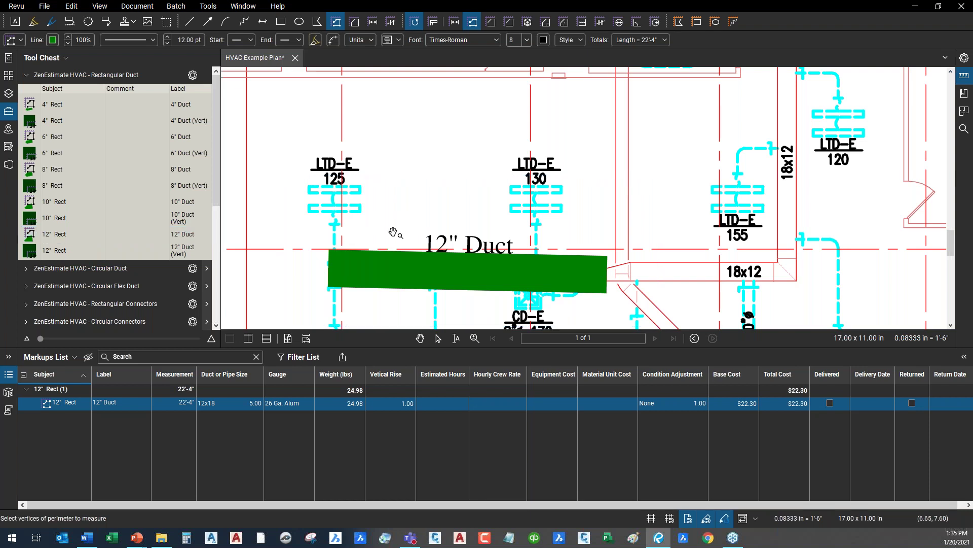
- Change the selected duct's Duct or Pipe Size to 12x20 in its properties
click(383, 287)
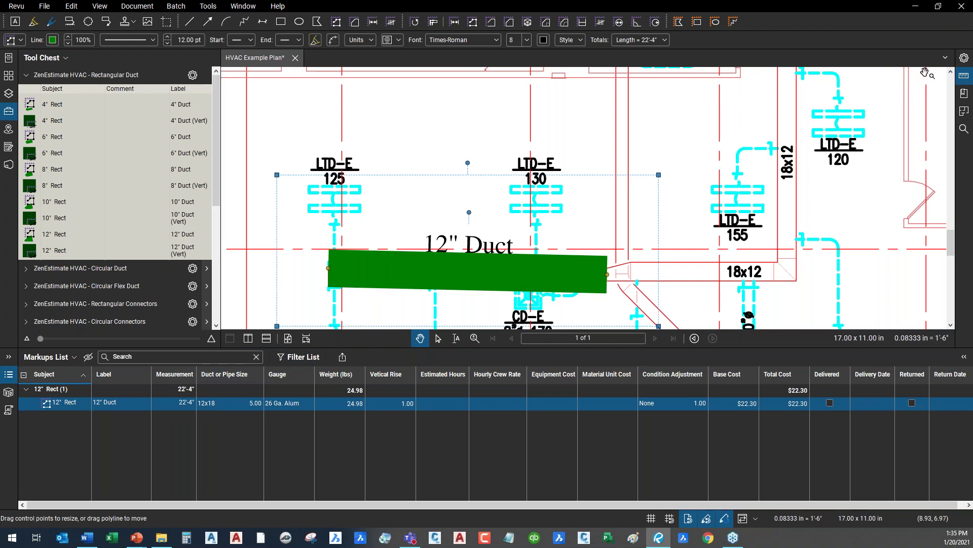
click(966, 60)
click(966, 60)
click(966, 59)
scroll(872, 208, down, 6)
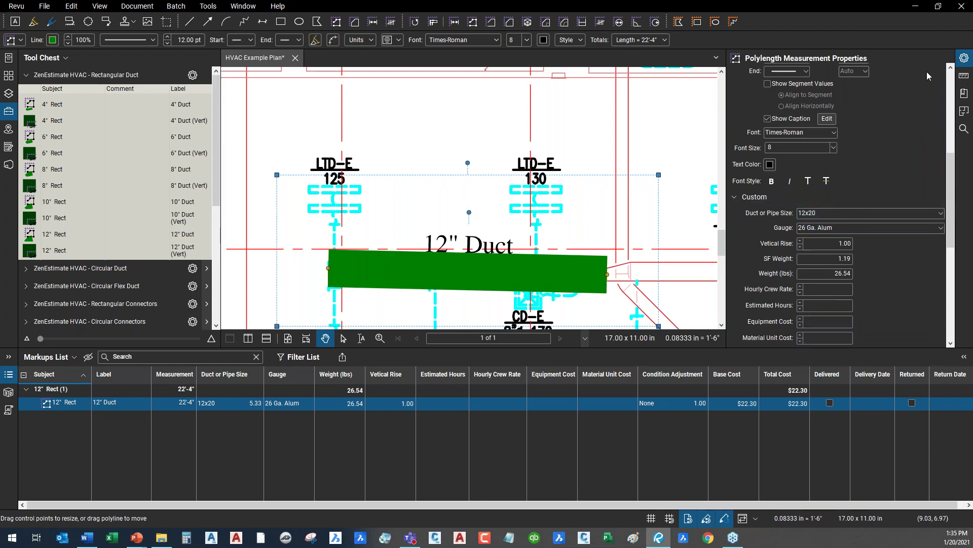
click(966, 60)
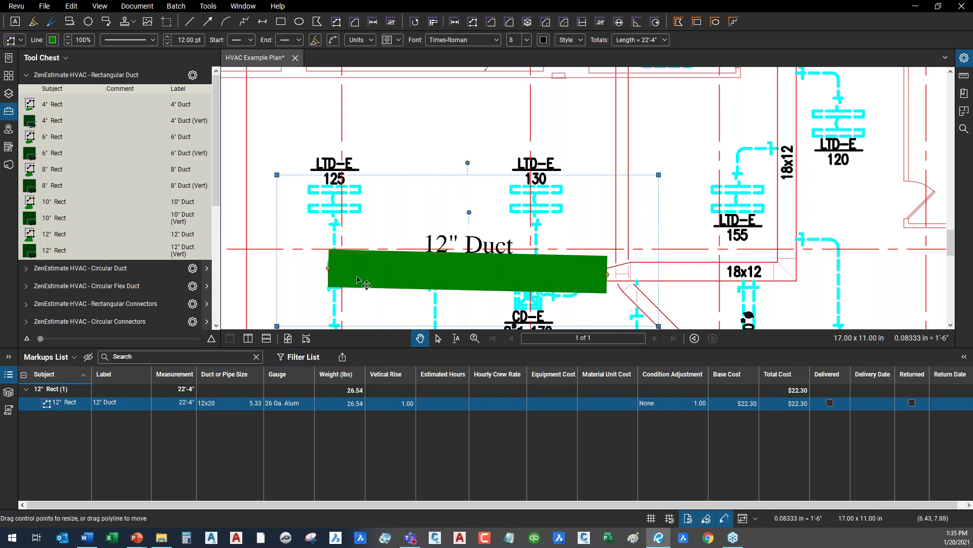
- Drag the duct's endpoints so it lies straight along the run at 22'-3"
drag(329, 269, 392, 156)
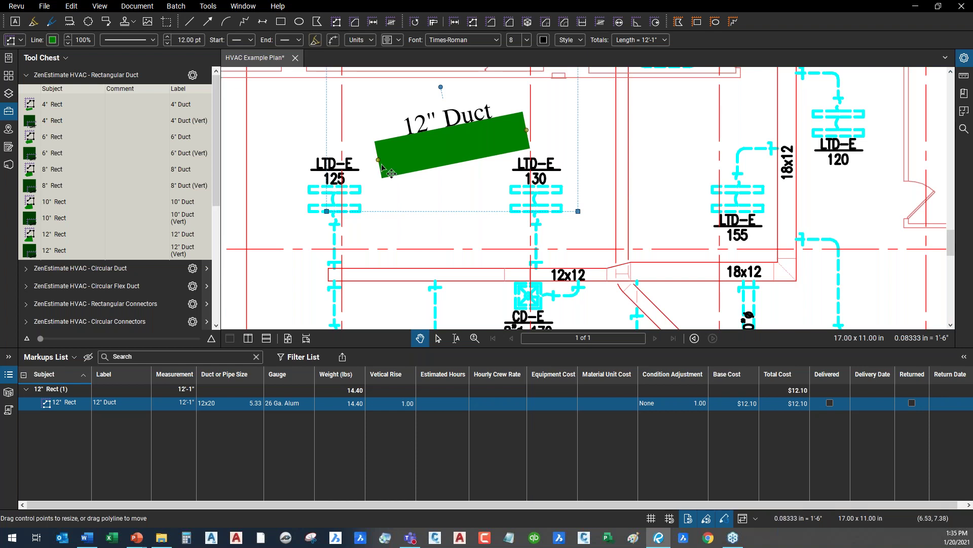
drag(367, 201, 329, 275)
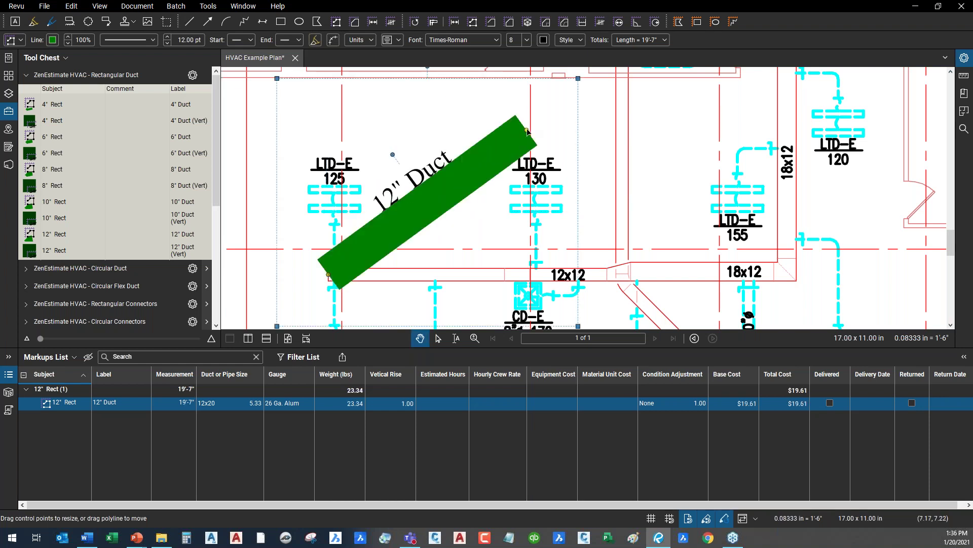
drag(527, 130, 607, 275)
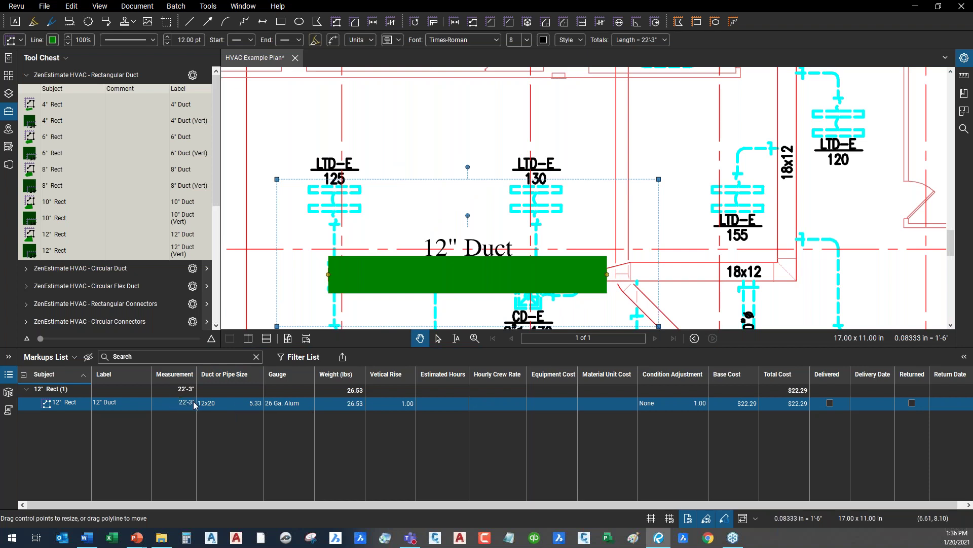
- Set the duct row's size to 12x12 and gauge to 18 Ga. Alum in the Markups List
click(225, 407)
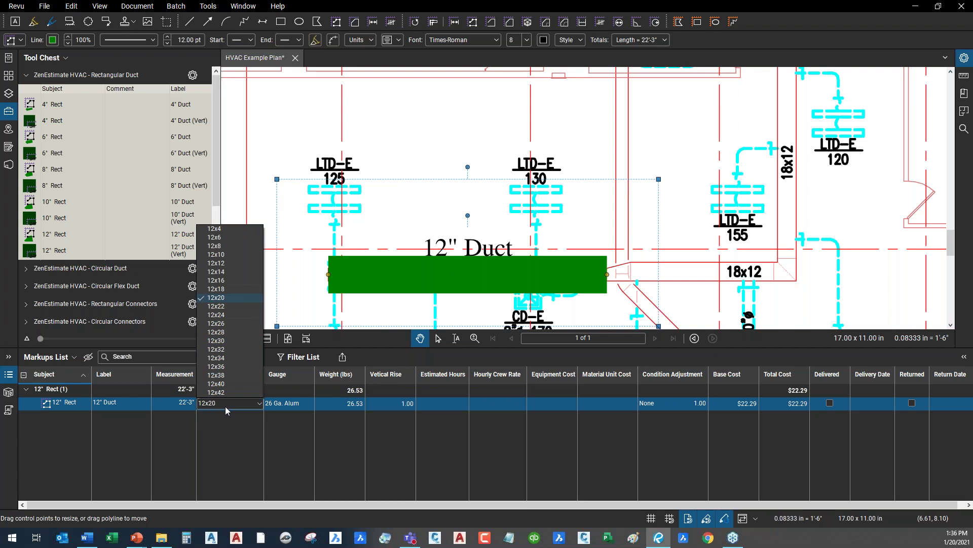
click(227, 262)
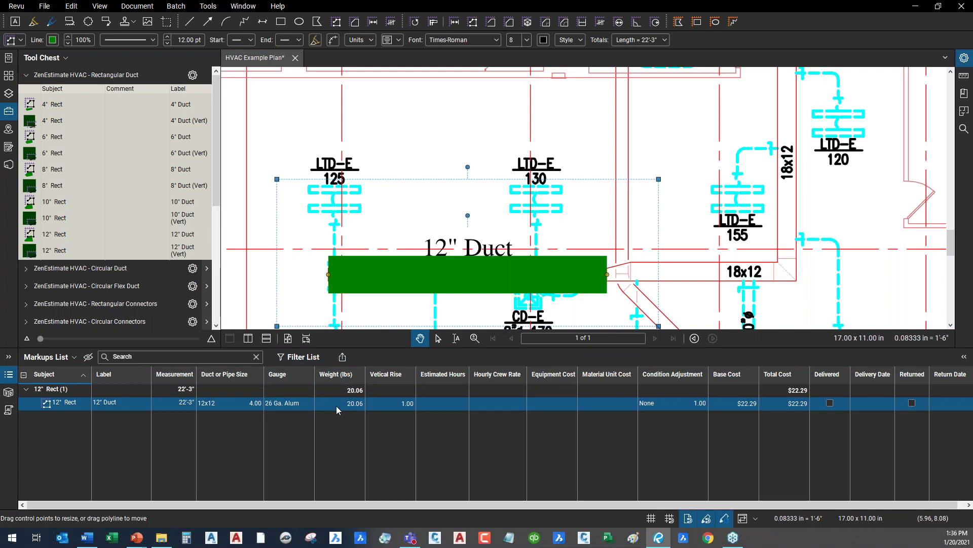
click(292, 409)
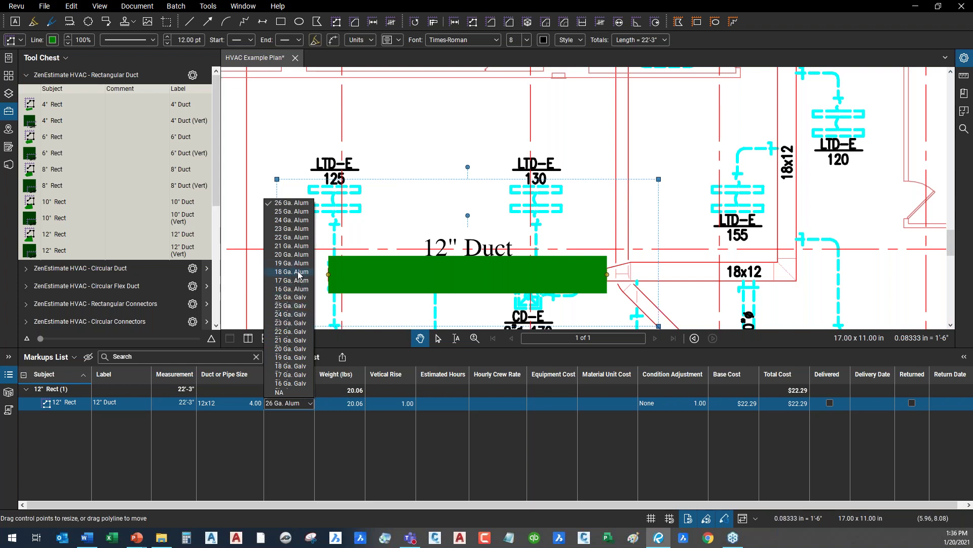
click(299, 274)
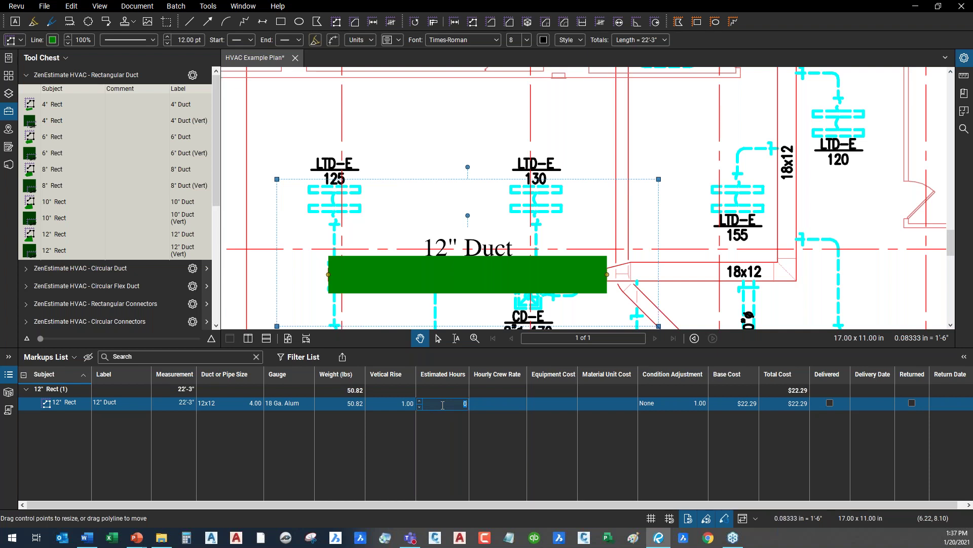
- Give the duct 1 estimated hour, $125 crew rate, $2.35 material cost and Work 3-5 Stories Up
click(509, 405)
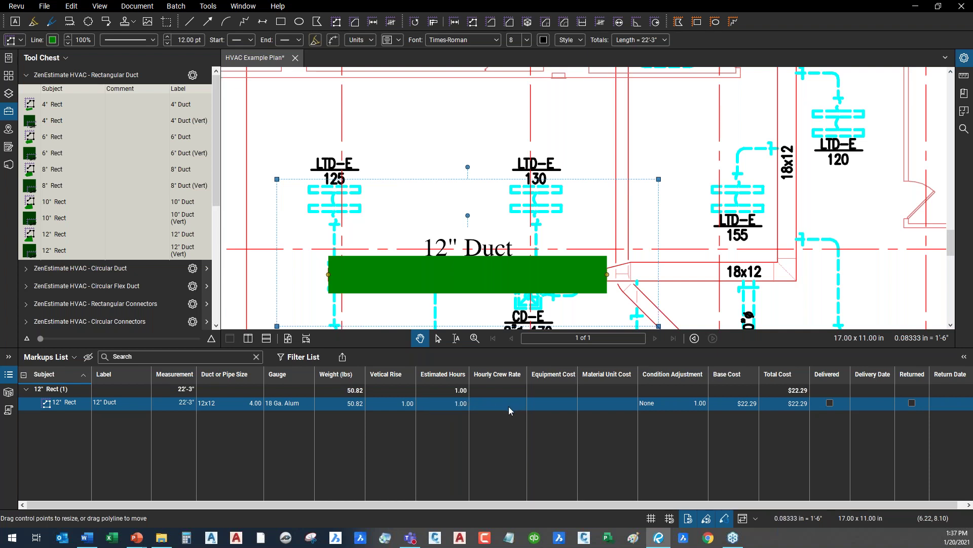
click(507, 406)
text(125)
click(542, 405)
click(610, 404)
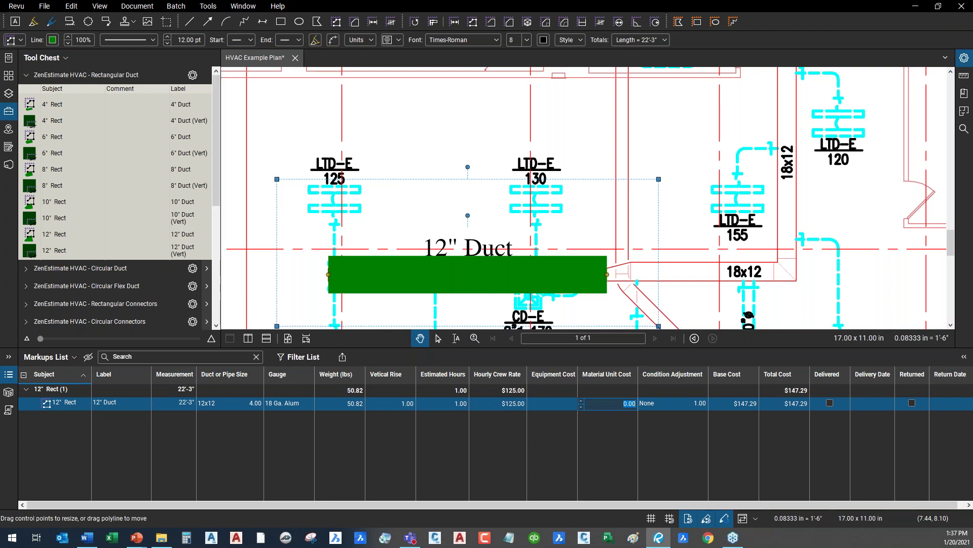
text(2.35)
key(Return)
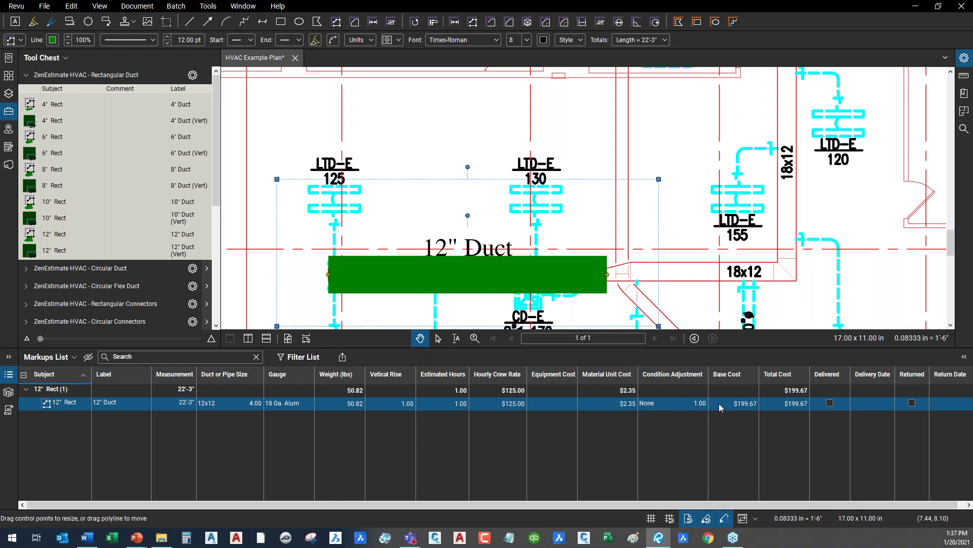
click(677, 407)
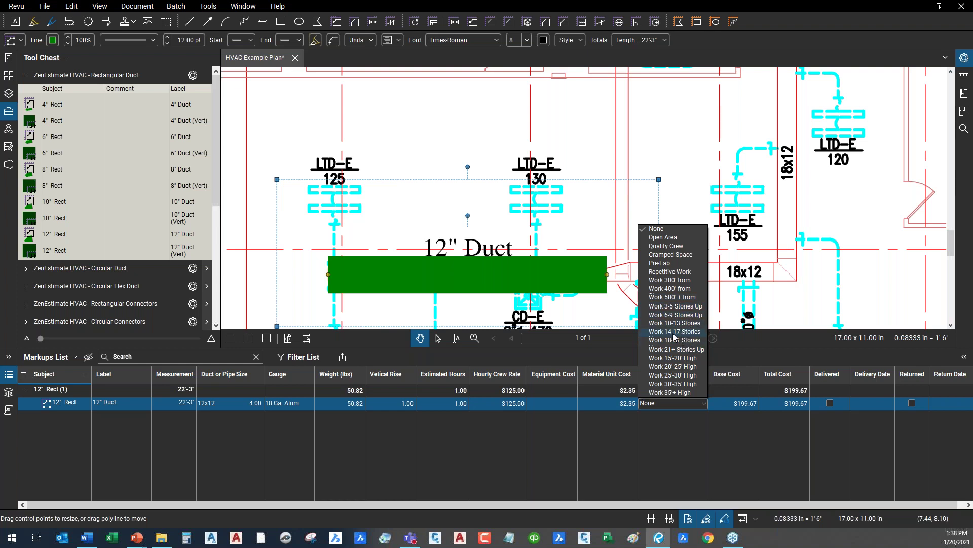
click(675, 306)
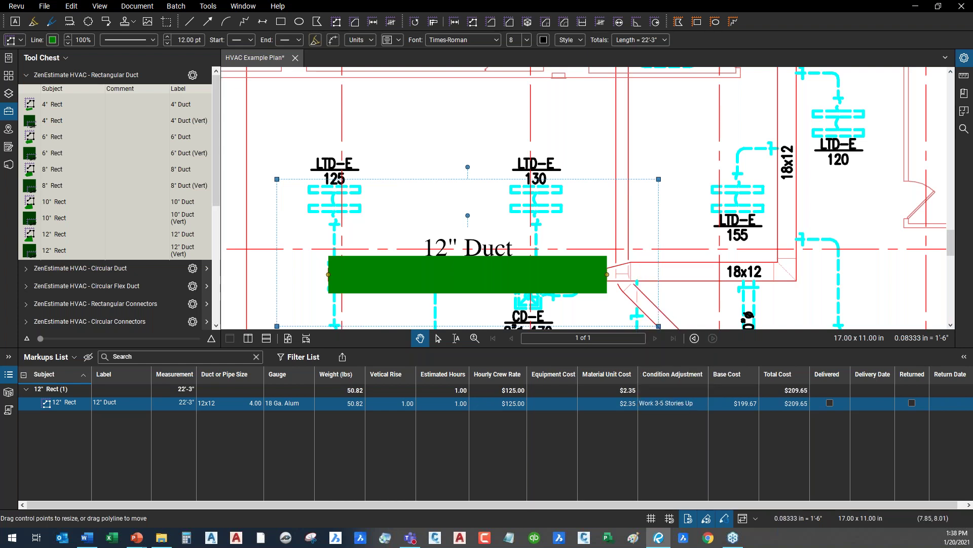
- Mark the 12" duct delivered and returned, both dated 01/20/21
click(831, 405)
click(868, 404)
click(890, 403)
click(891, 402)
click(913, 404)
click(949, 403)
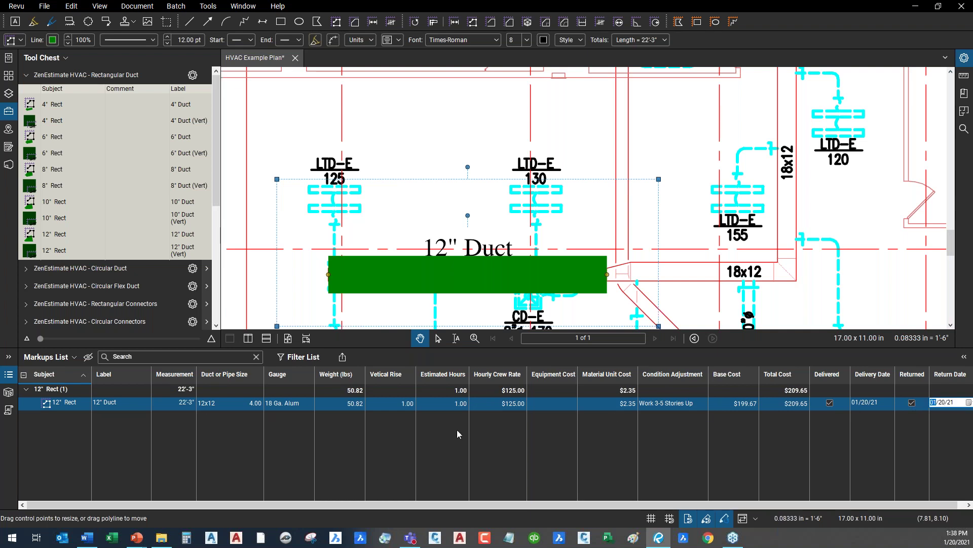
click(866, 305)
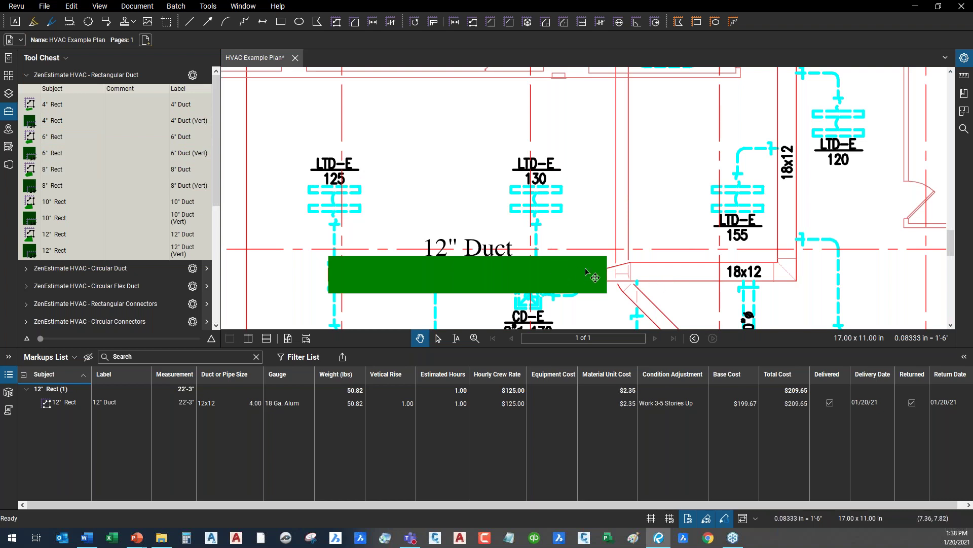
- Switch from Rectangular Duct to the Rectangular Connectors group and pick the 12" Reducer tool
mouse_move(631, 261)
mouse_down()
mouse_move(564, 219)
mouse_move(544, 220)
mouse_up()
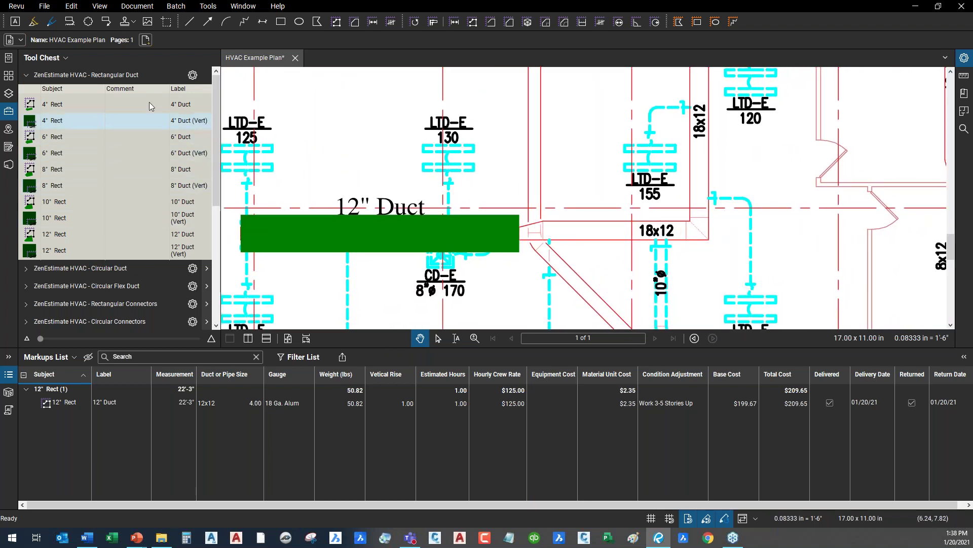
click(48, 79)
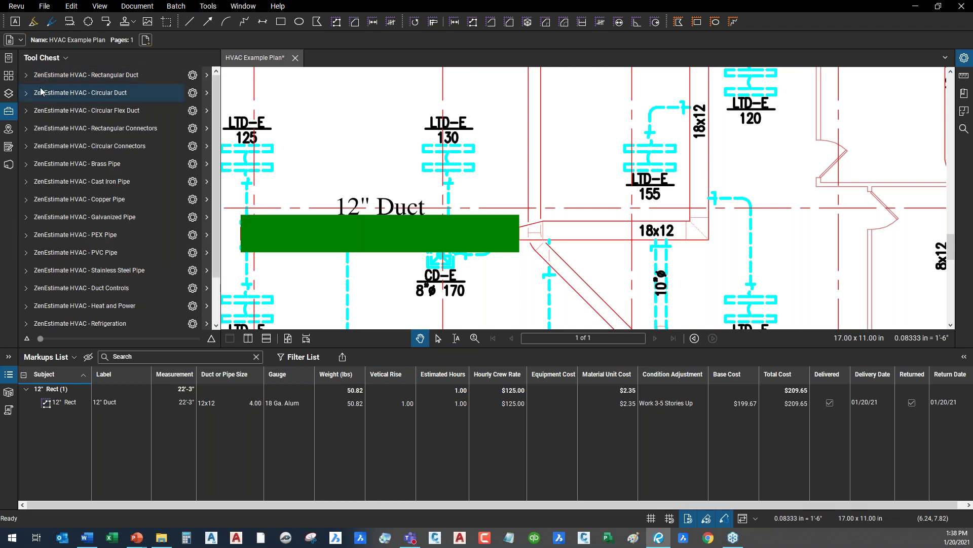
click(28, 132)
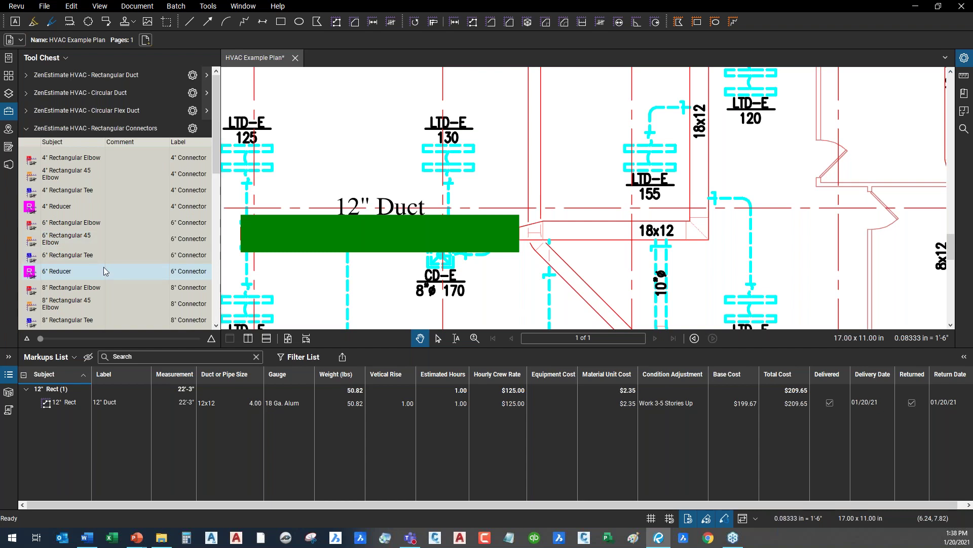
scroll(101, 256, down, 5)
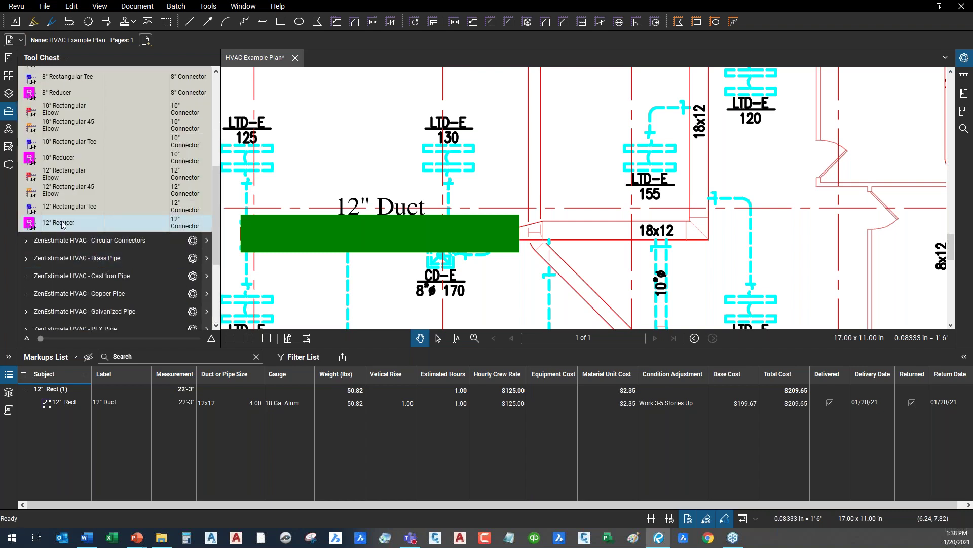
click(64, 224)
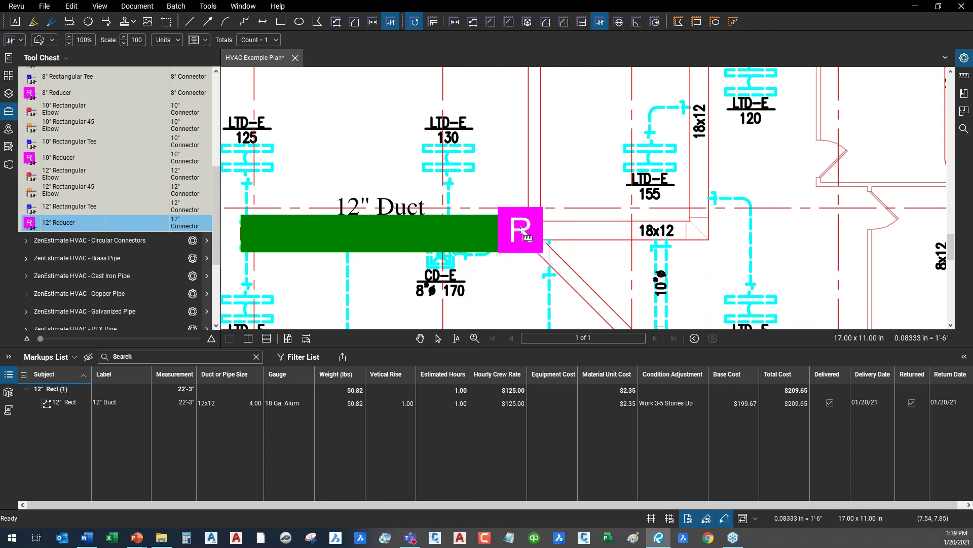
- Place one 12" Reducer at the duct's right end and select it
click(522, 230)
right_click(449, 264)
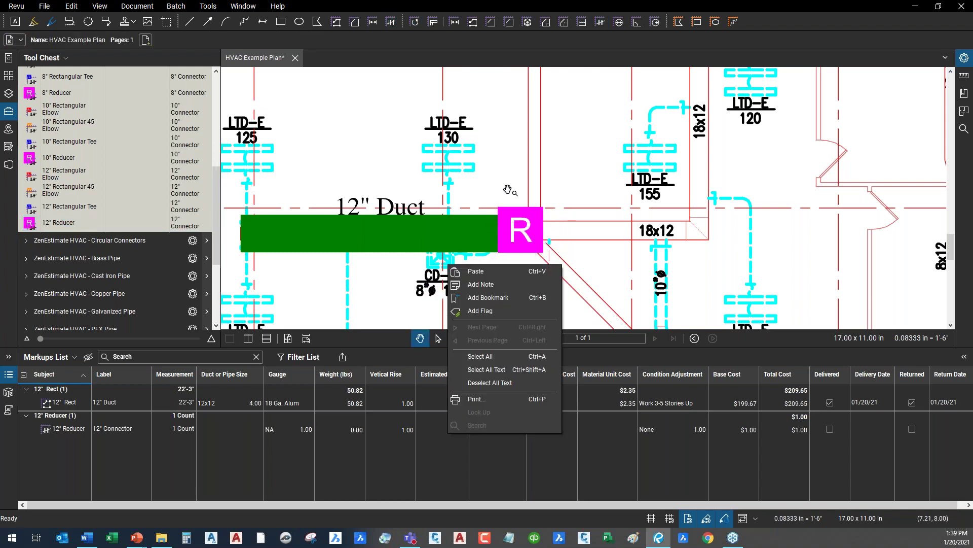
click(764, 168)
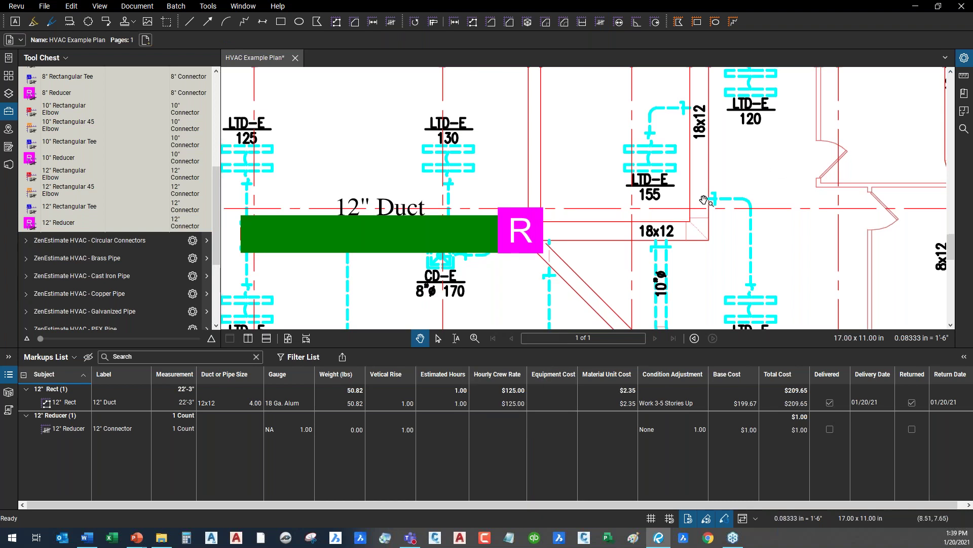
click(527, 247)
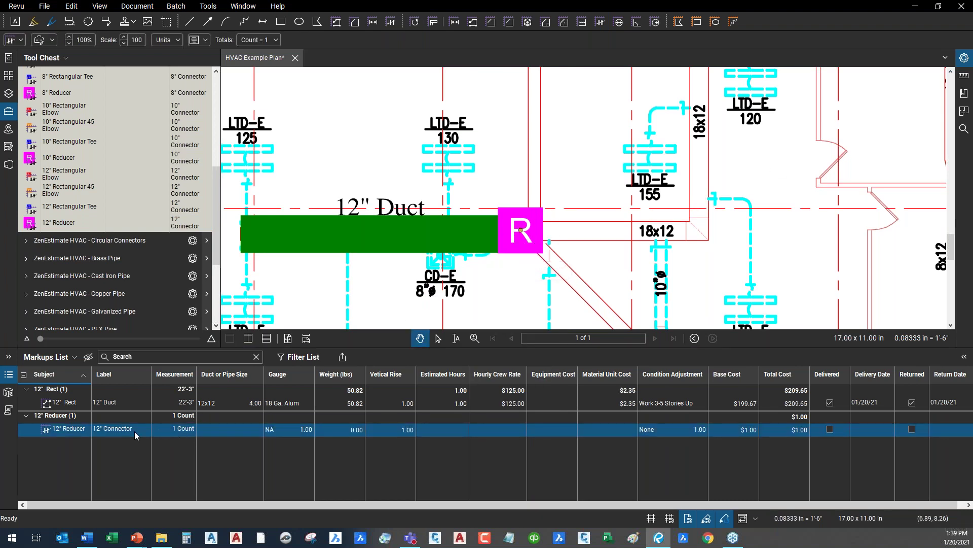
- Set the reducer's size to 12x18 Reducer and gauge to 18 Ga. Alum
click(239, 430)
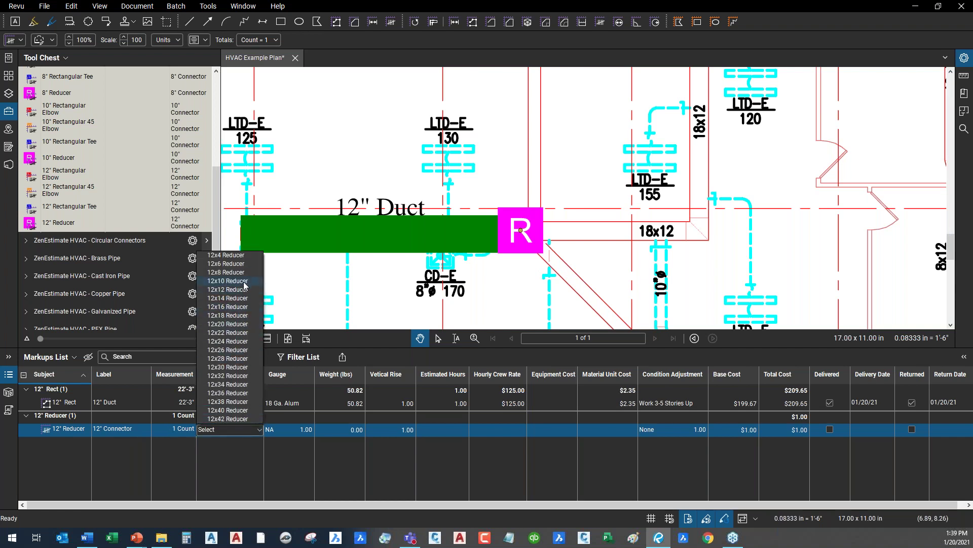
click(239, 316)
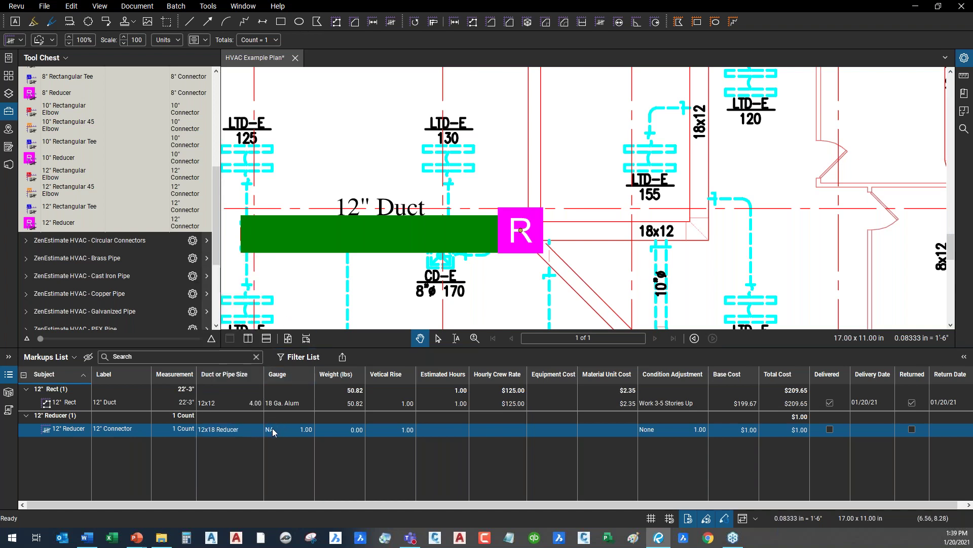
click(310, 429)
click(309, 429)
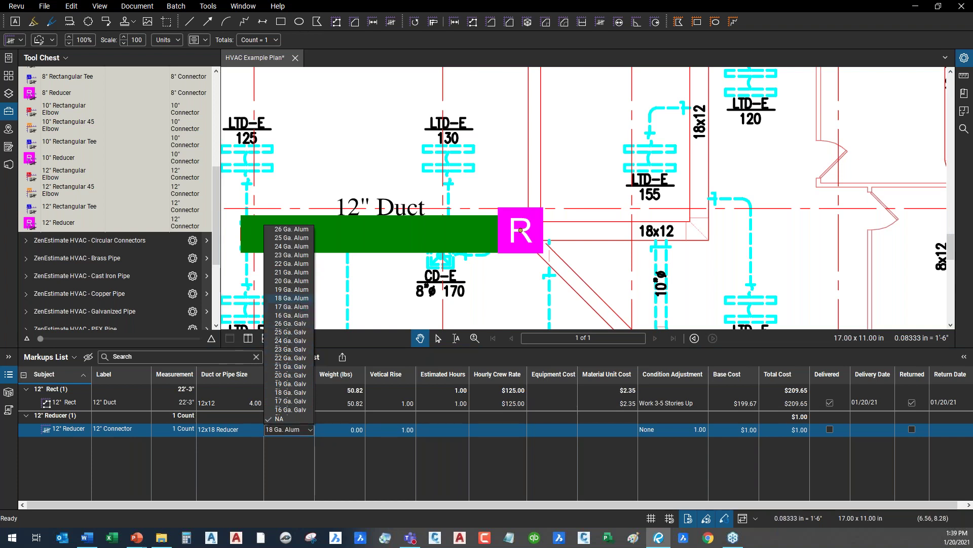
click(298, 300)
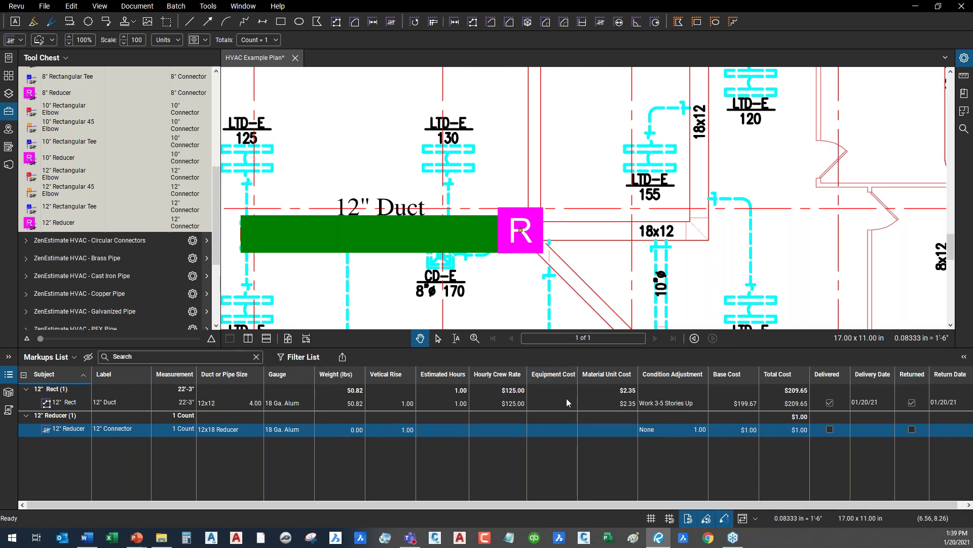
- Give the reducer $26 equipment, $125 crew rate, 0.5 hours and Work 3-5 Stories Up
click(562, 434)
text(26)
key(Return)
click(517, 430)
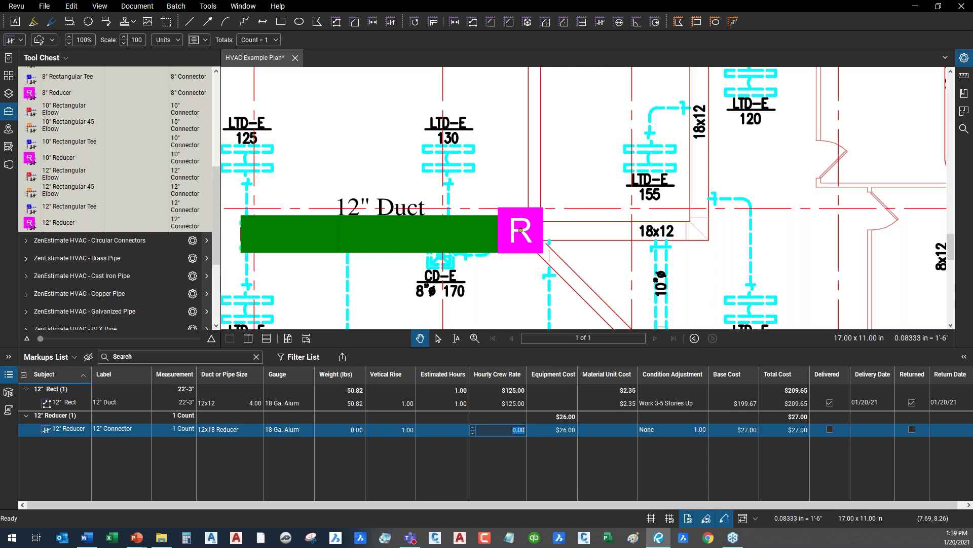
text(125)
key(Return)
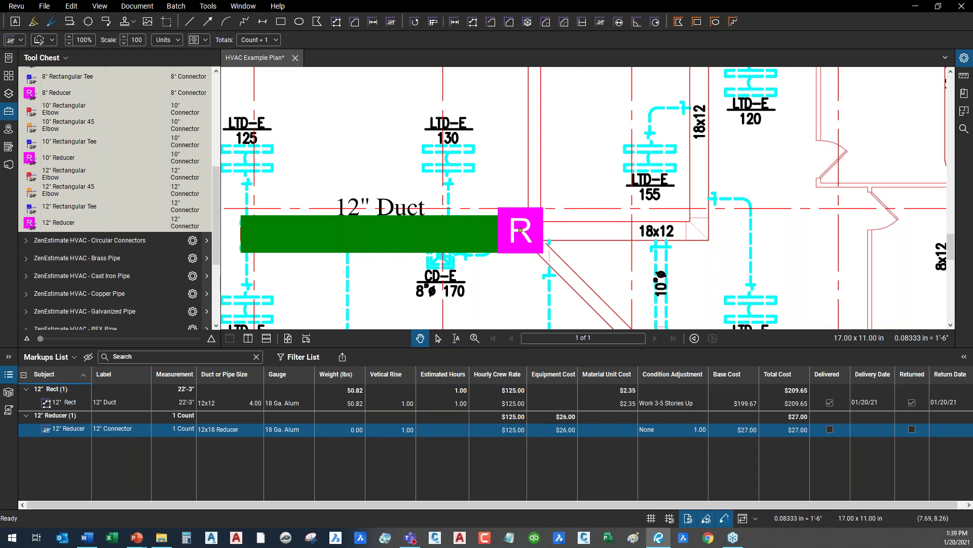
click(456, 434)
key(Return)
click(681, 434)
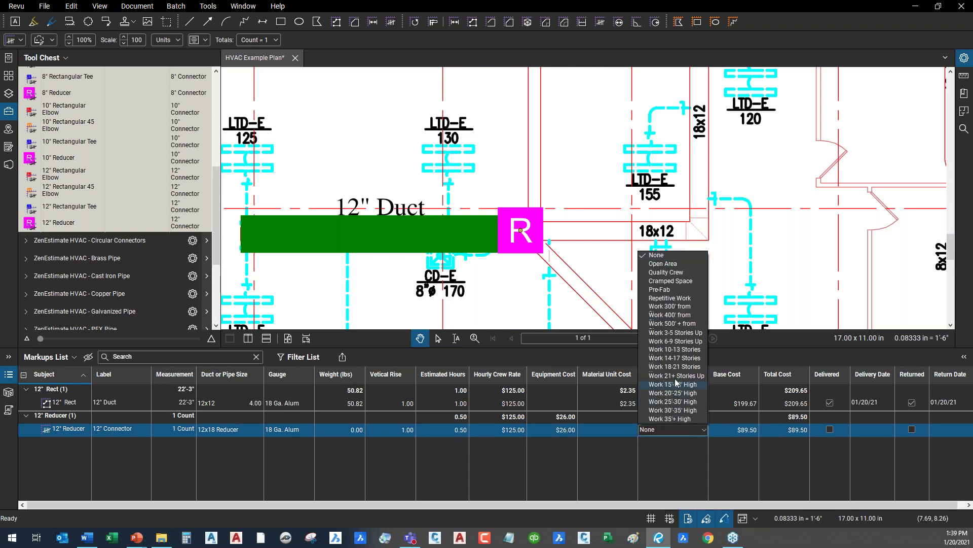
click(676, 333)
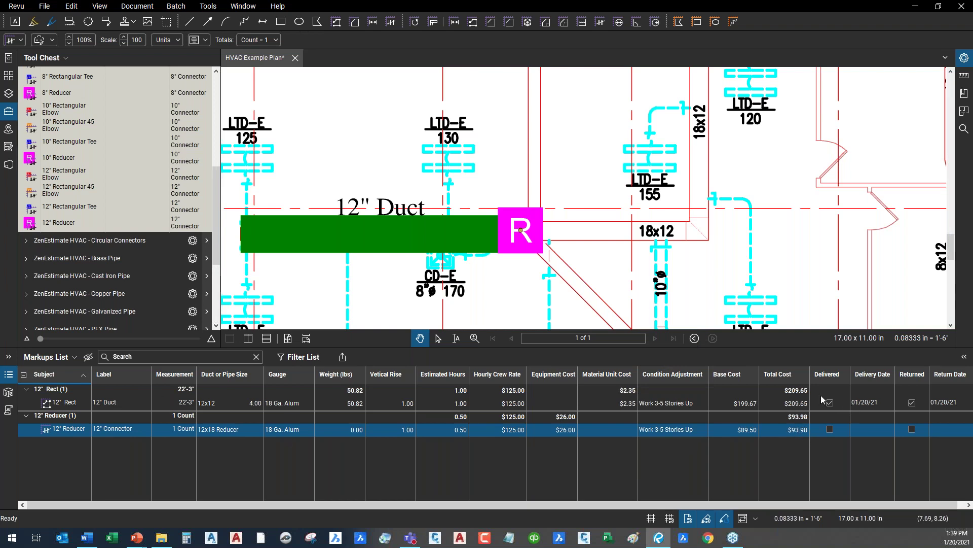
drag(608, 304, 537, 320)
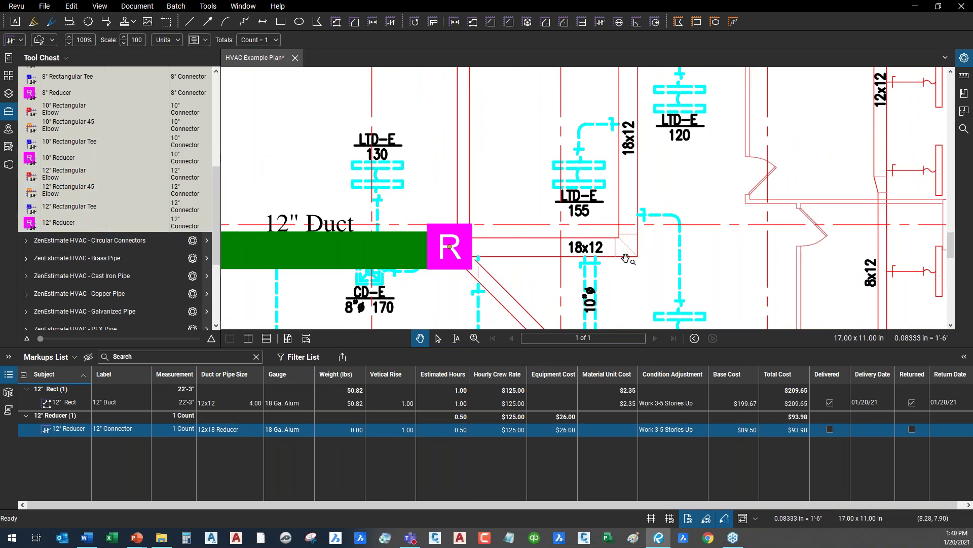
drag(657, 223, 605, 259)
- Draw an 11'-6" 12" Rect duct from the reducer's right edge toward the 18x12 label
scroll(113, 190, up, 5)
click(39, 76)
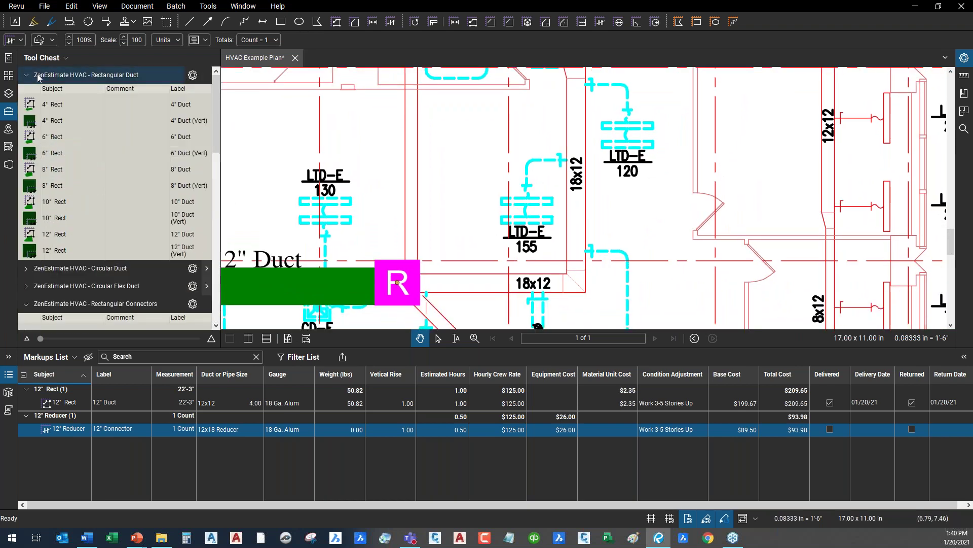
click(56, 234)
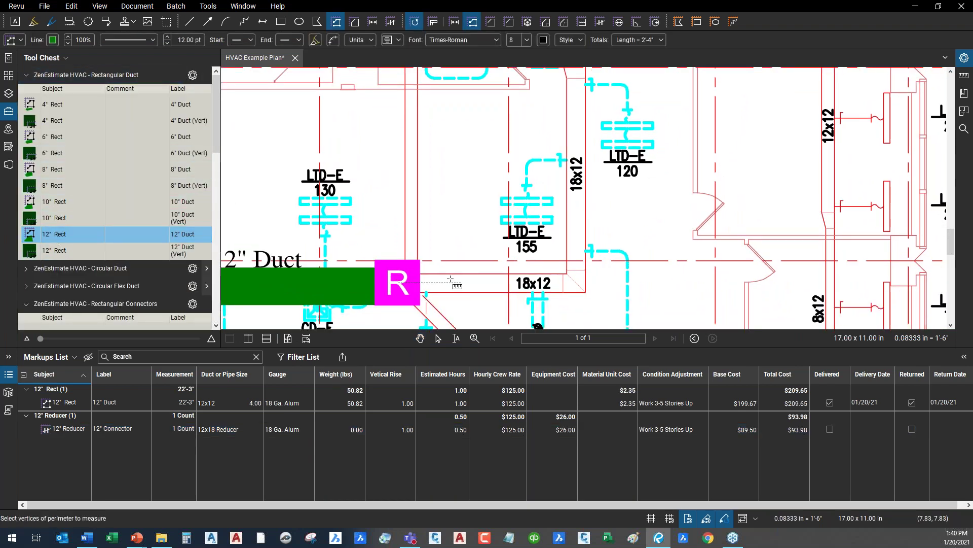
click(421, 284)
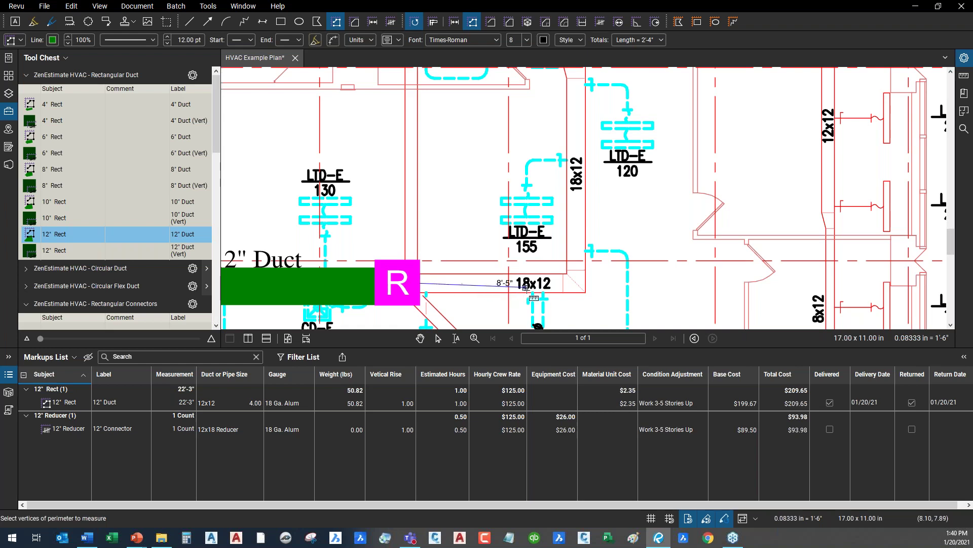
double_click(563, 284)
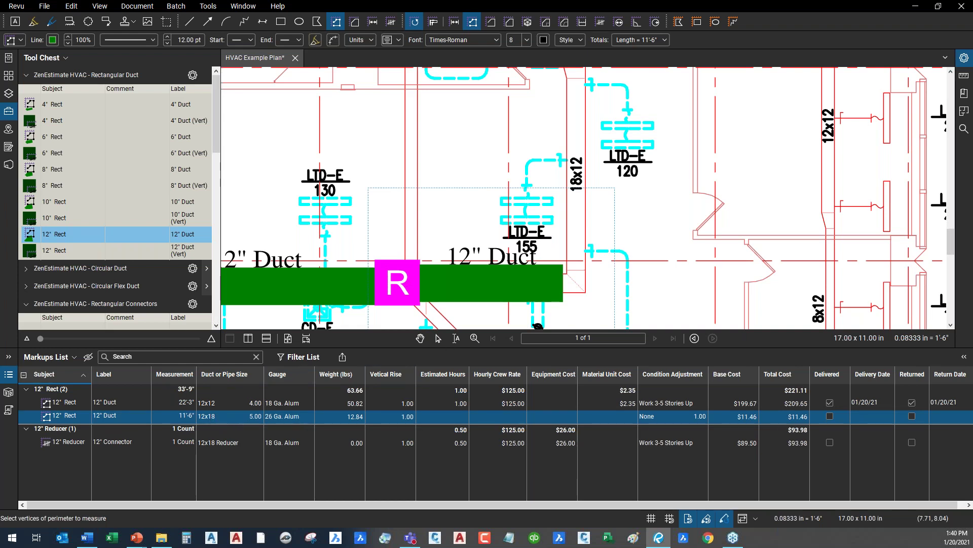
scroll(71, 235, down, 5)
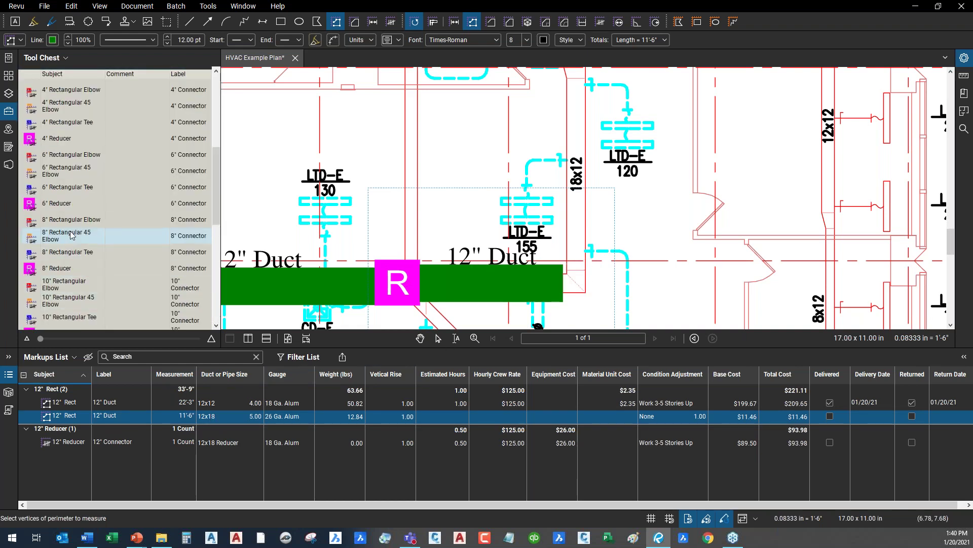
scroll(60, 280, down, 3)
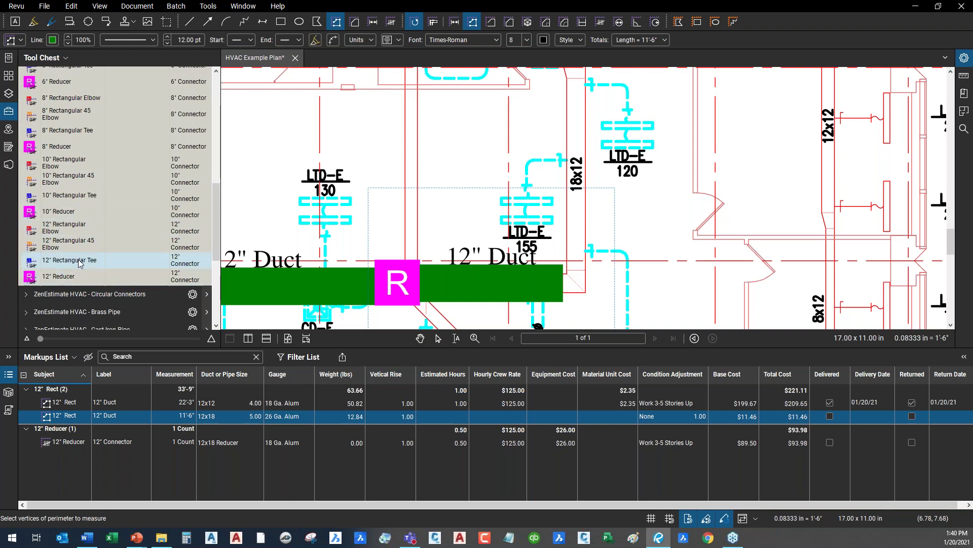
- Place a 12" Rectangular Elbow at the second duct's right end, keeping its gauge 26 Ga. Alum
click(66, 228)
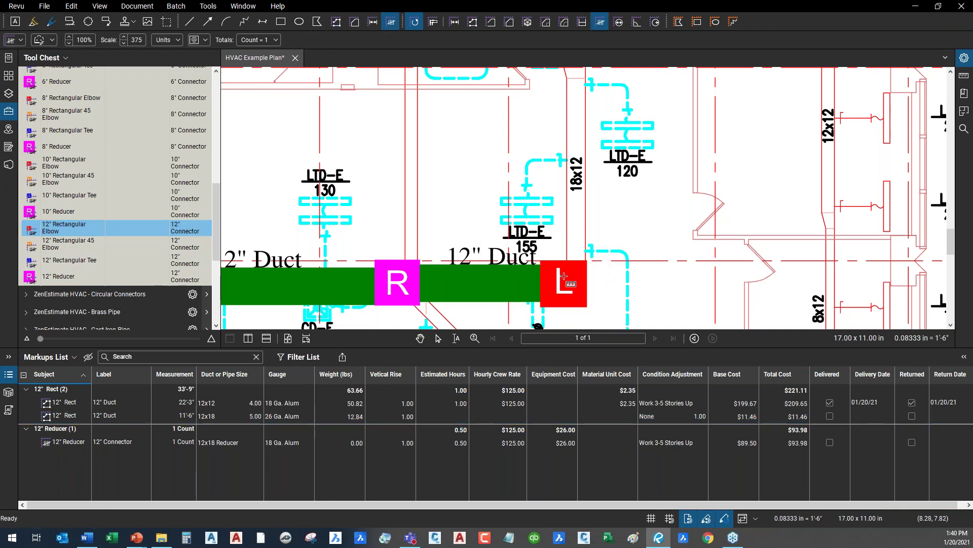
click(571, 276)
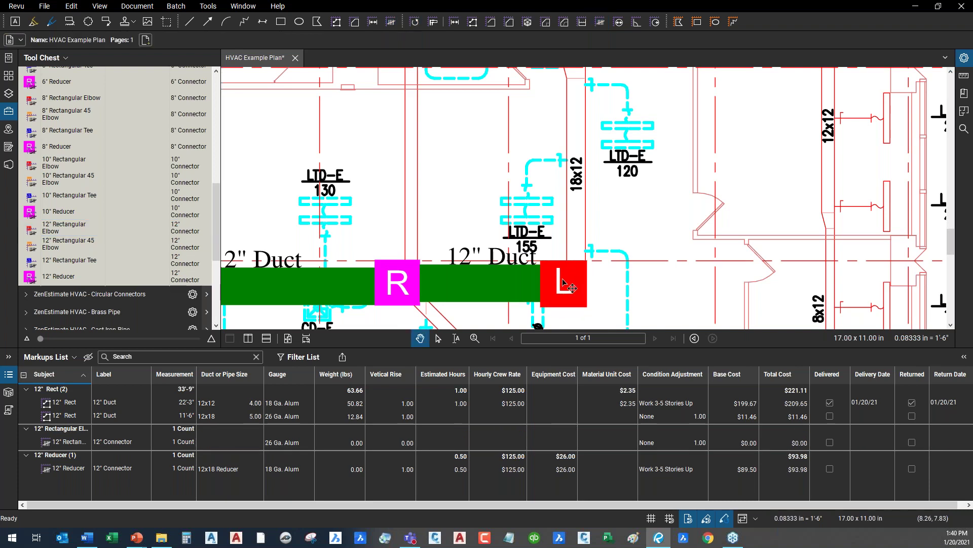
click(240, 443)
click(279, 406)
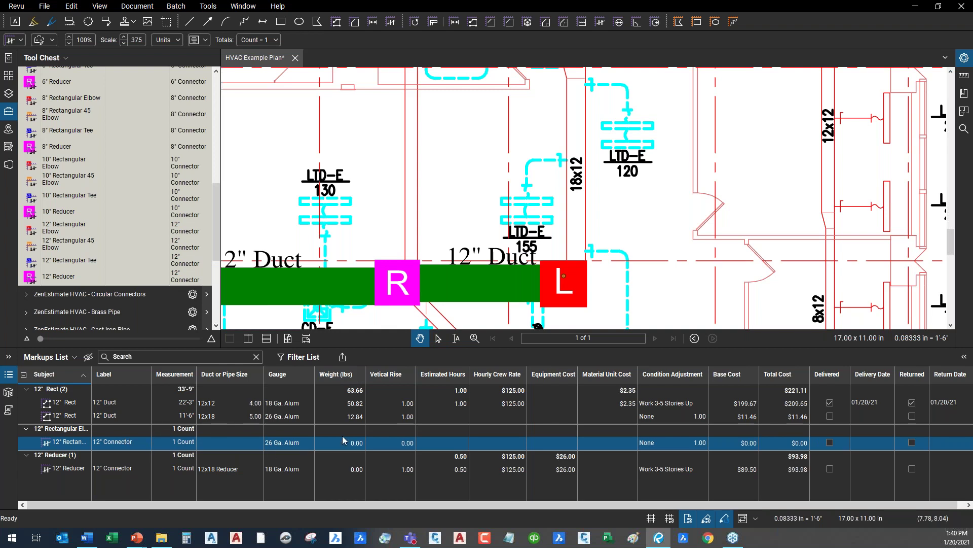
drag(643, 235, 565, 255)
click(305, 447)
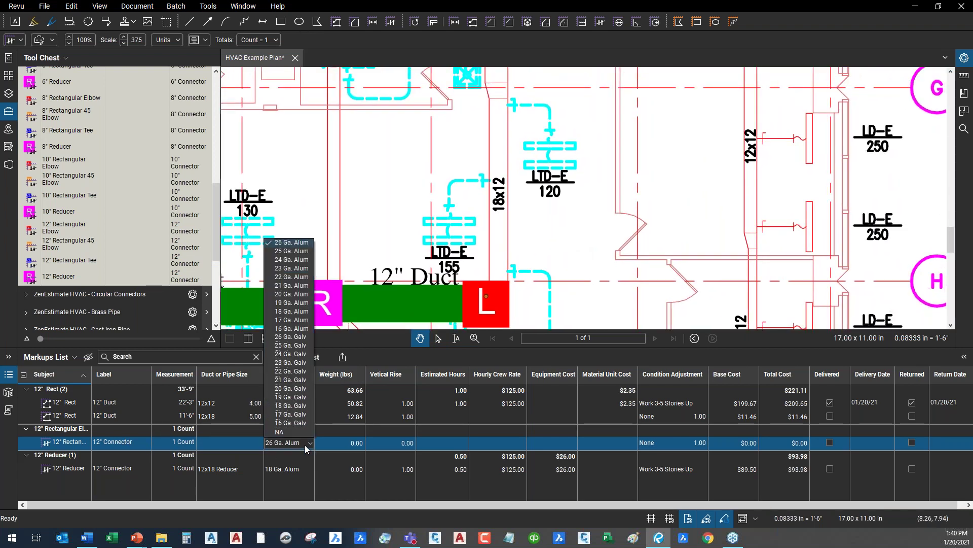
click(417, 220)
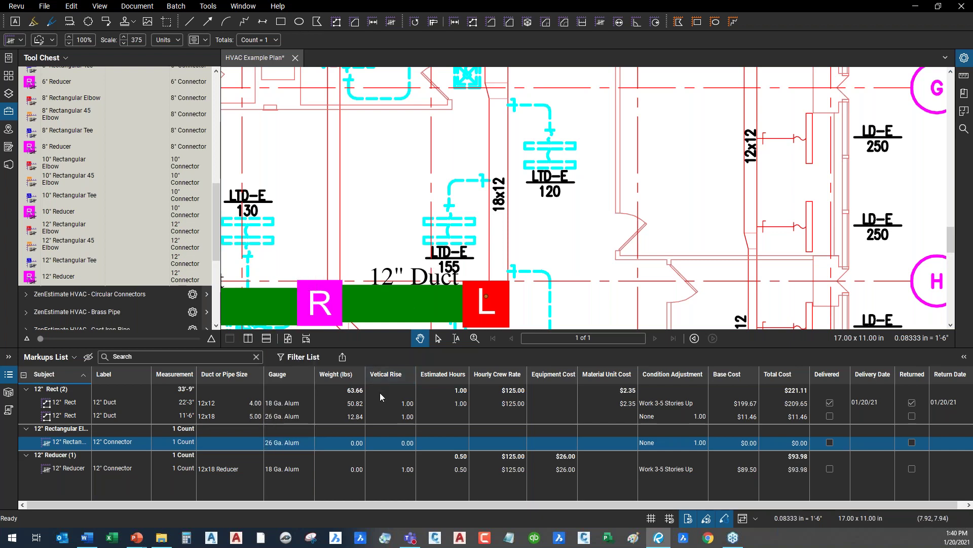
drag(516, 189, 451, 207)
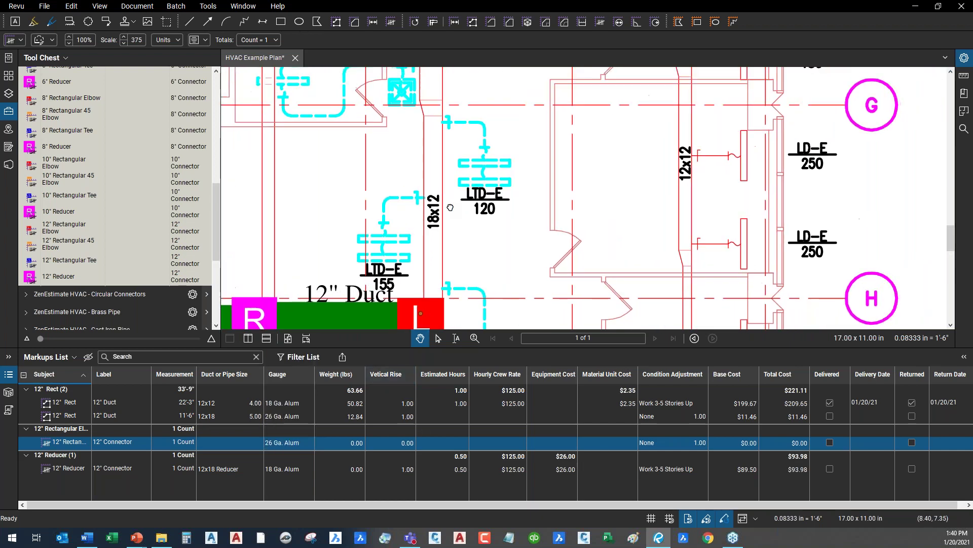
key(Escape)
- Draw a 14'-7" 12" Rect duct running upward from the elbow
scroll(51, 172, up, 7)
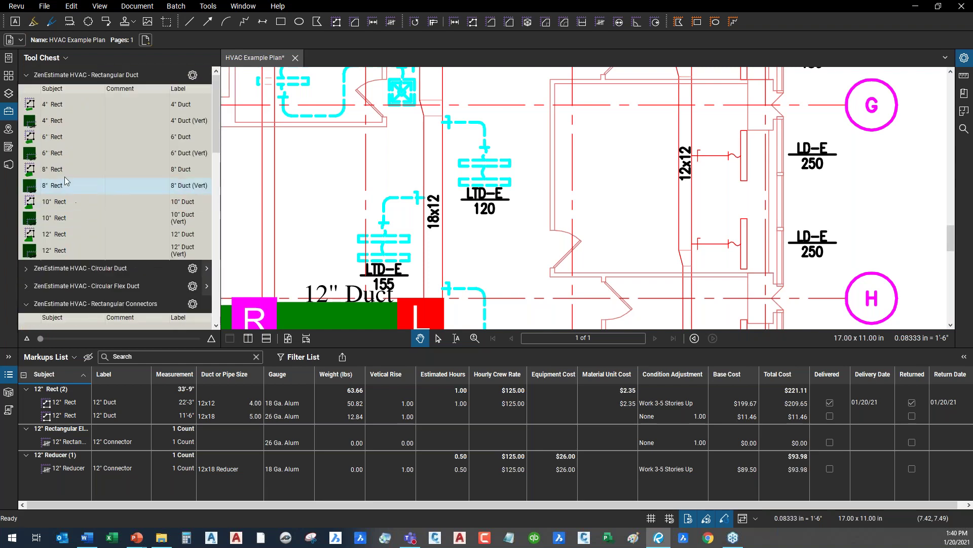
click(27, 304)
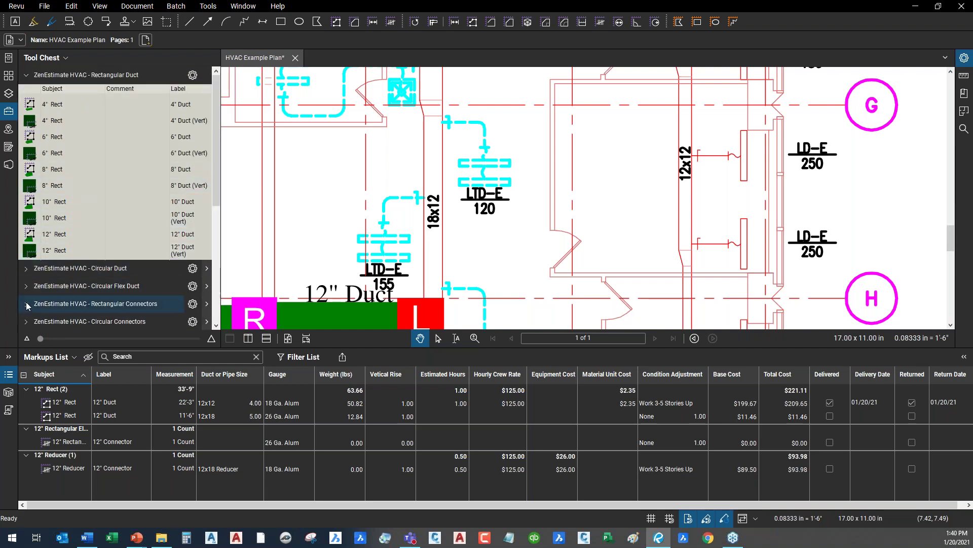
click(54, 236)
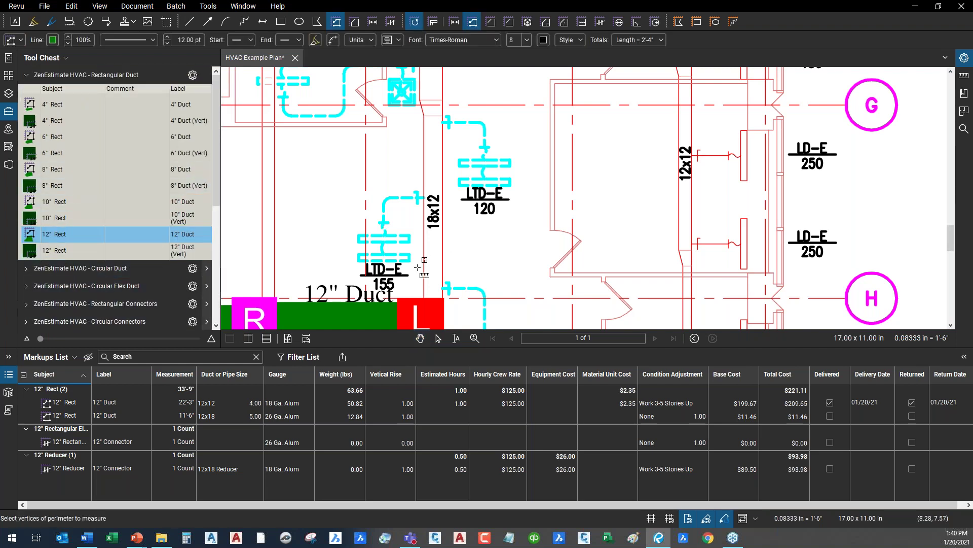
click(433, 296)
double_click(434, 117)
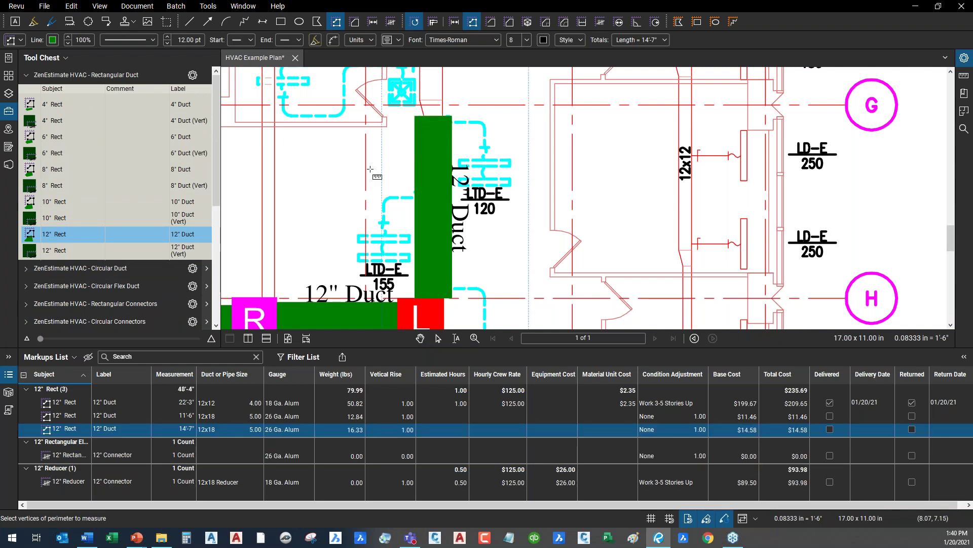
key(Escape)
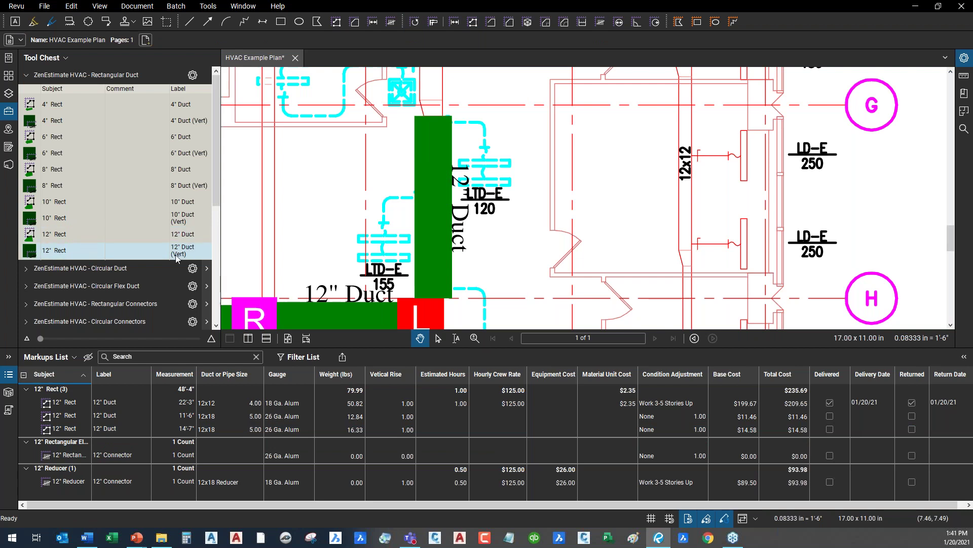
- Place a 12" Rect (Vert) duct at the run's top with a vertical rise of 14
click(49, 251)
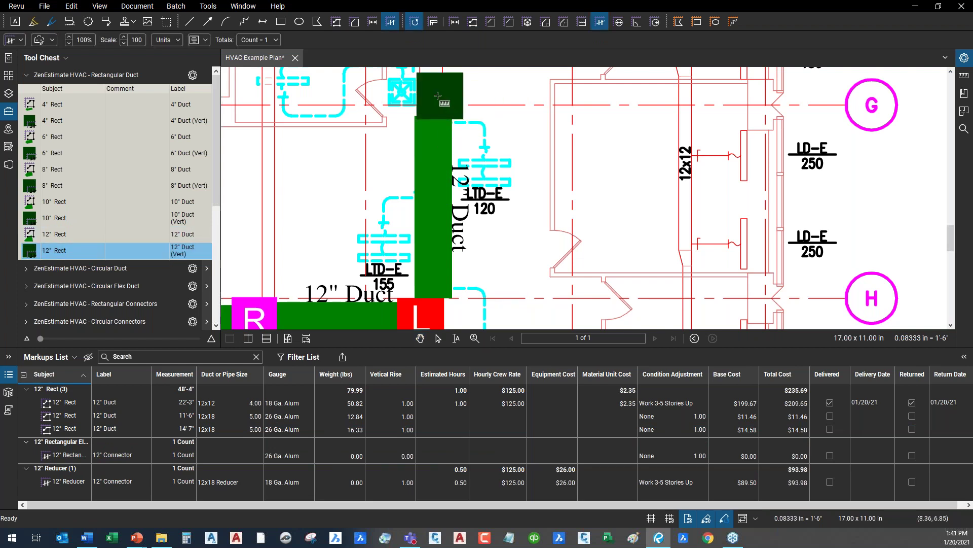
scroll(417, 177, up, 2)
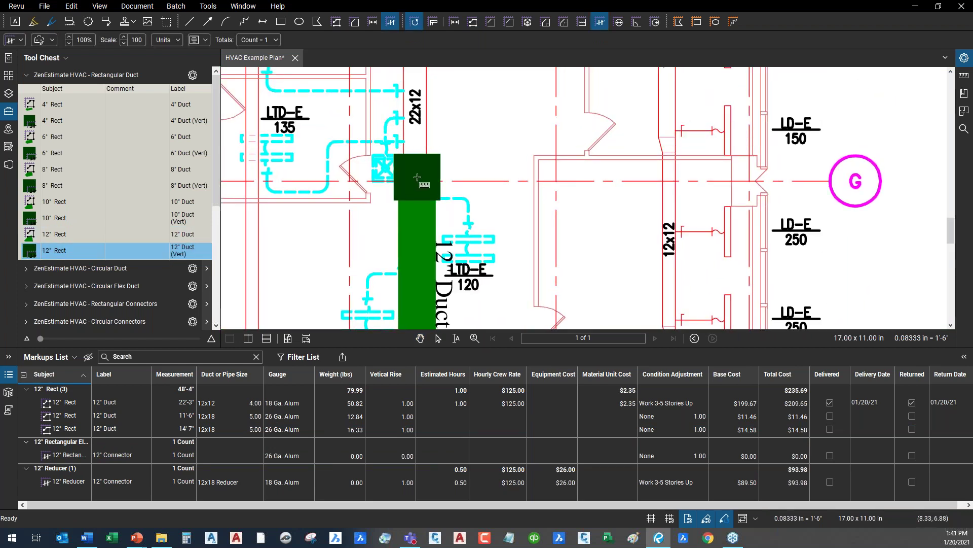
click(418, 177)
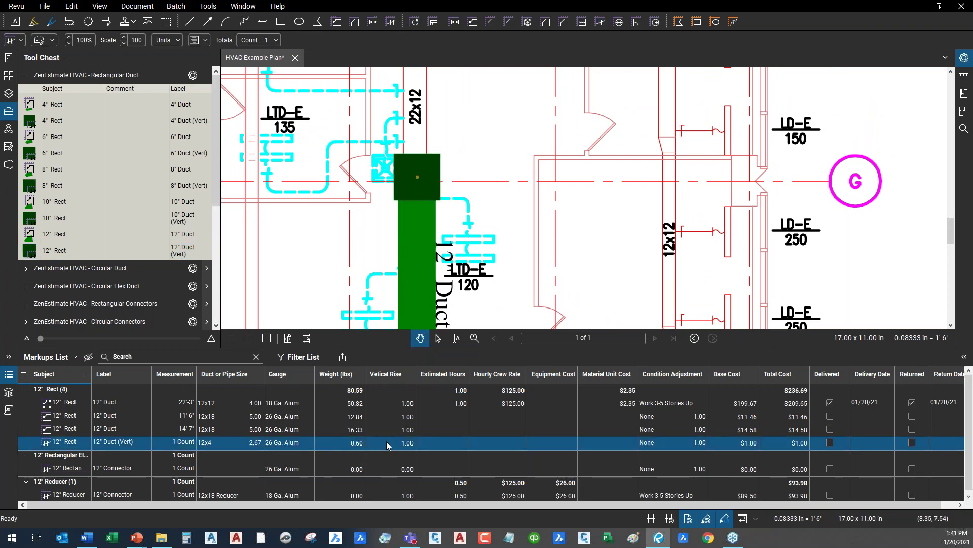
click(404, 442)
key(Return)
click(449, 444)
scroll(426, 249, down, 3)
mouse_move(442, 282)
mouse_down()
mouse_move(420, 164)
mouse_move(439, 219)
mouse_up()
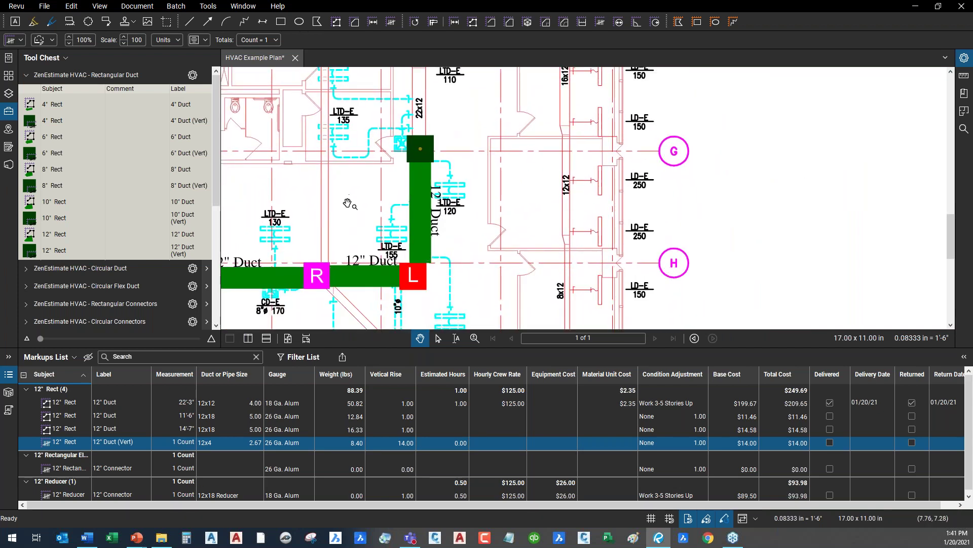
drag(293, 235, 344, 260)
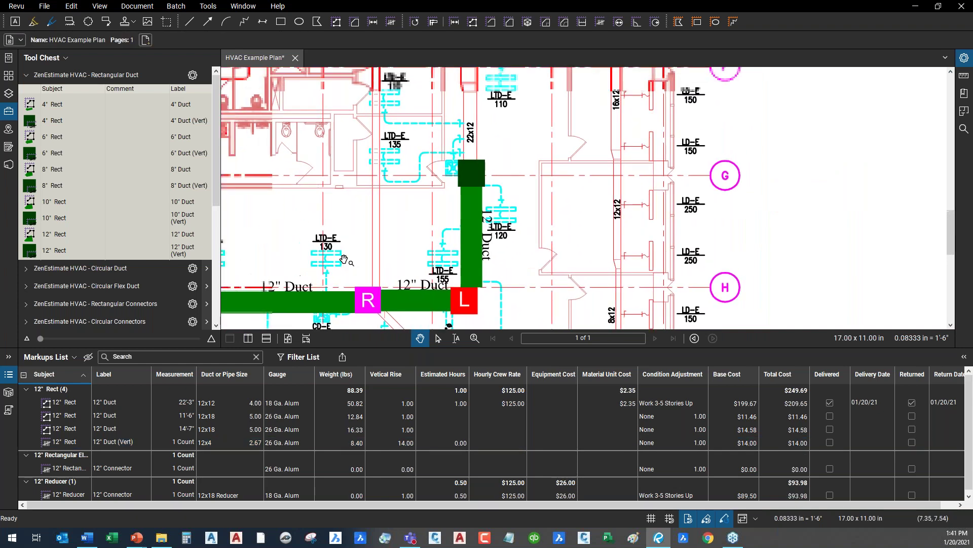
- Collapse Rectangular Duct, browse the Circular duct, connector and flex tool sets, then expand ZenEstimate HVAC - Brass Pipe
click(25, 76)
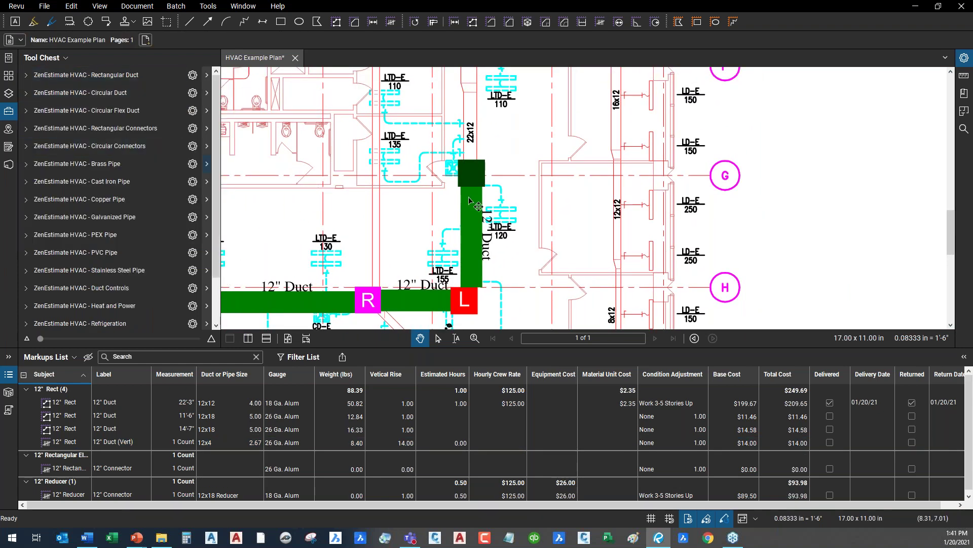
click(40, 93)
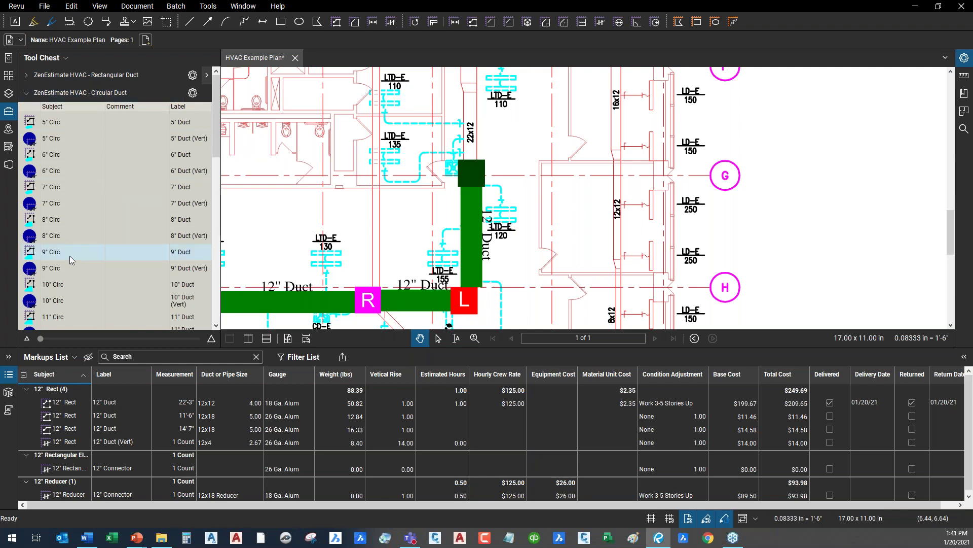
click(36, 94)
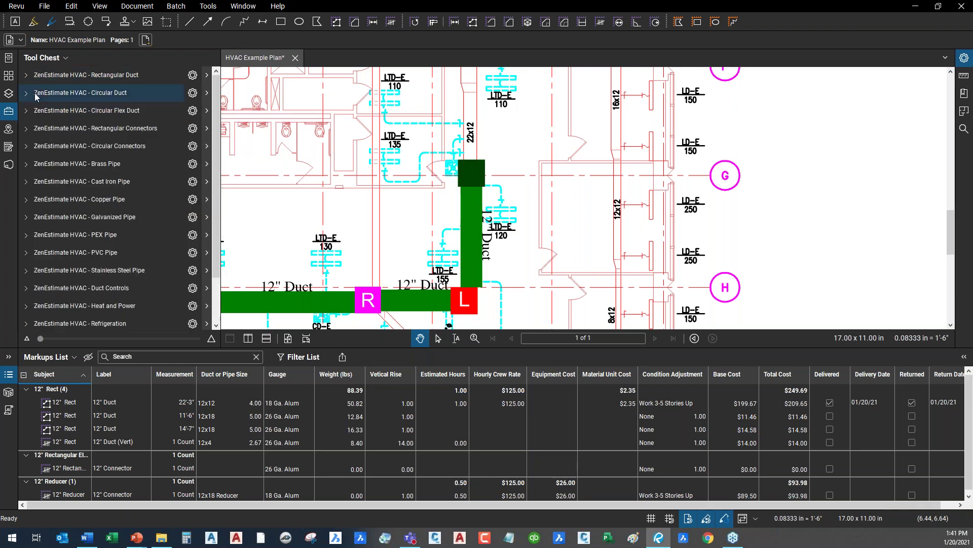
click(78, 147)
click(62, 147)
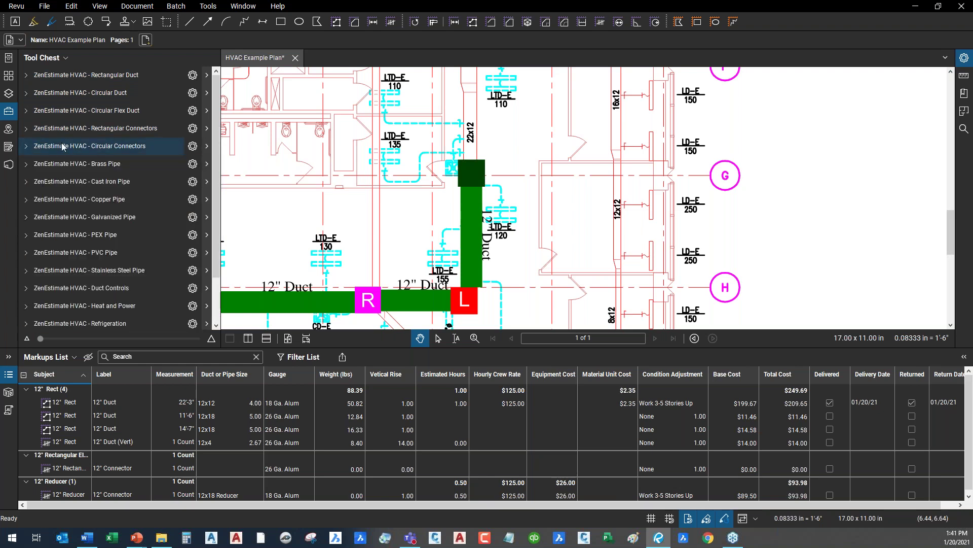
click(61, 113)
click(60, 112)
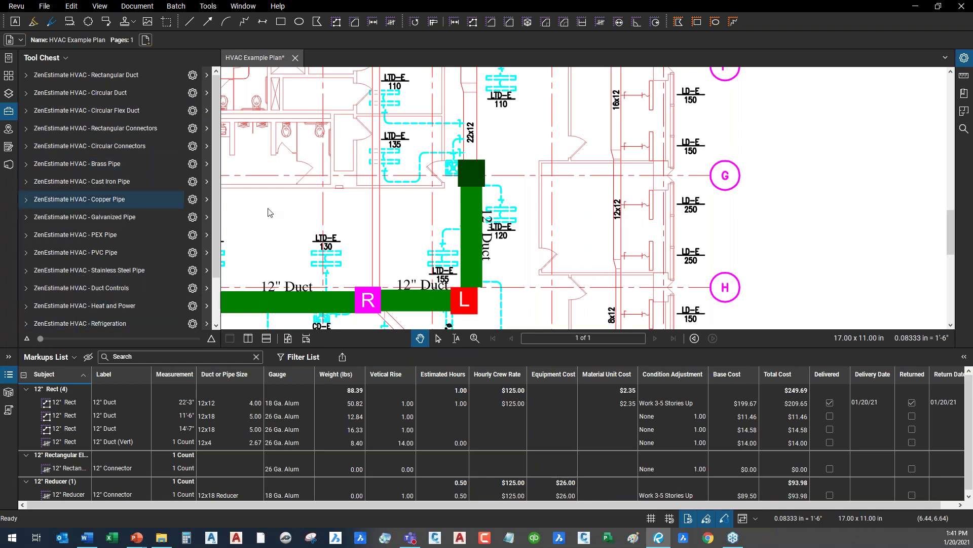
drag(226, 195, 241, 196)
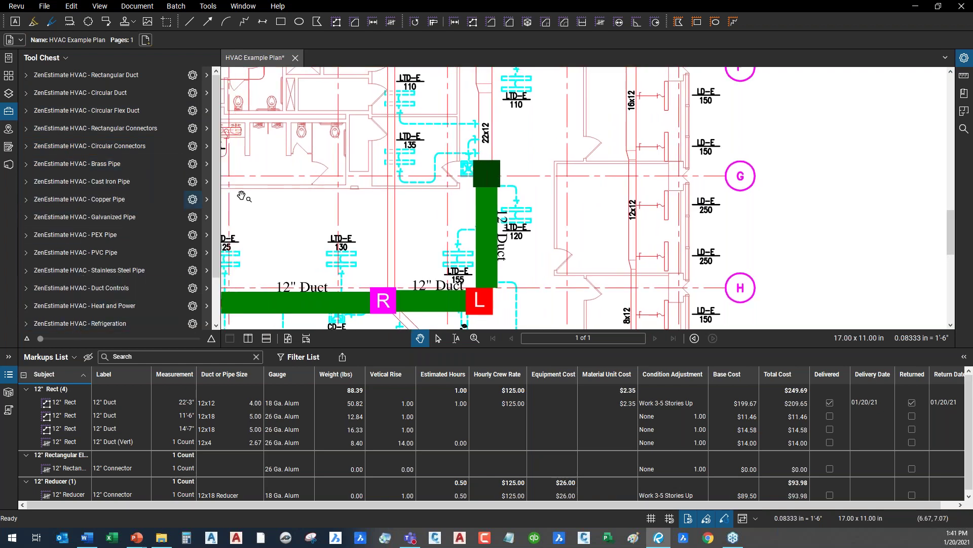
click(42, 169)
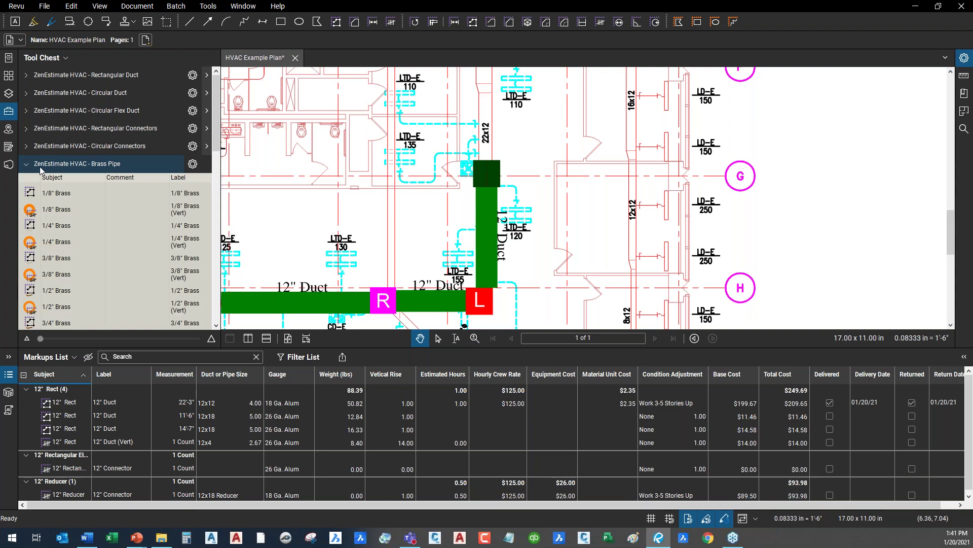
- Trace a 6'-11" pipe run with the 1/8" Brass tool beside the vertical duct near LTD-E 155
click(58, 194)
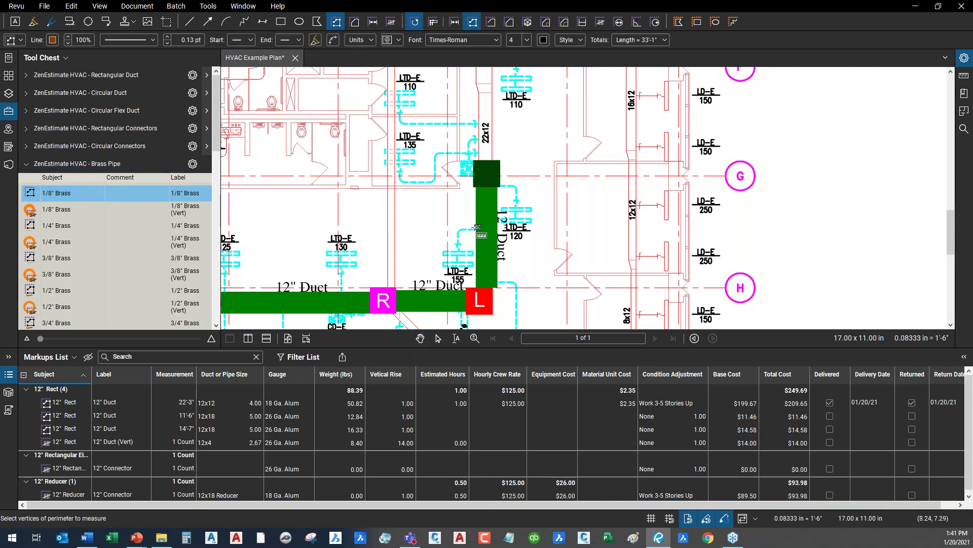
scroll(477, 228, up, 2)
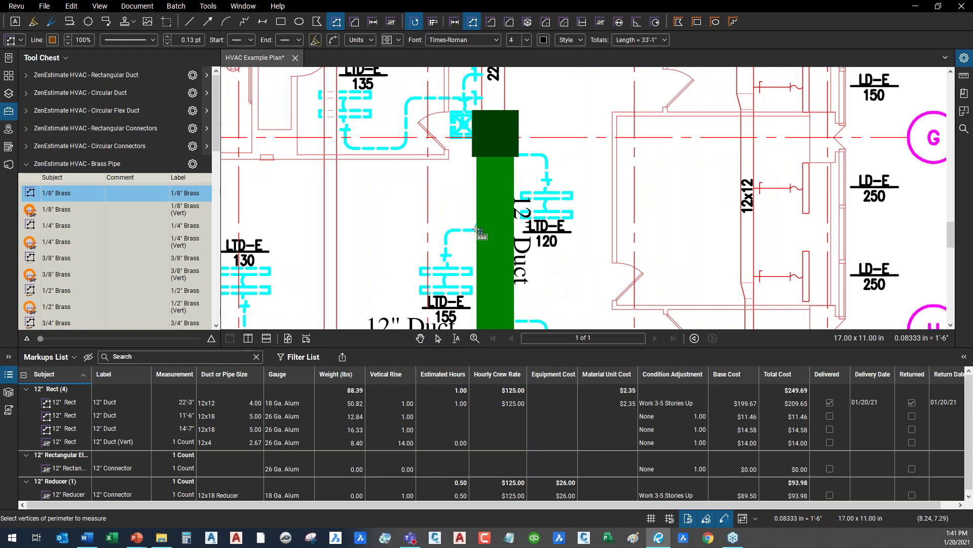
click(477, 230)
click(448, 231)
double_click(443, 286)
right_click(456, 279)
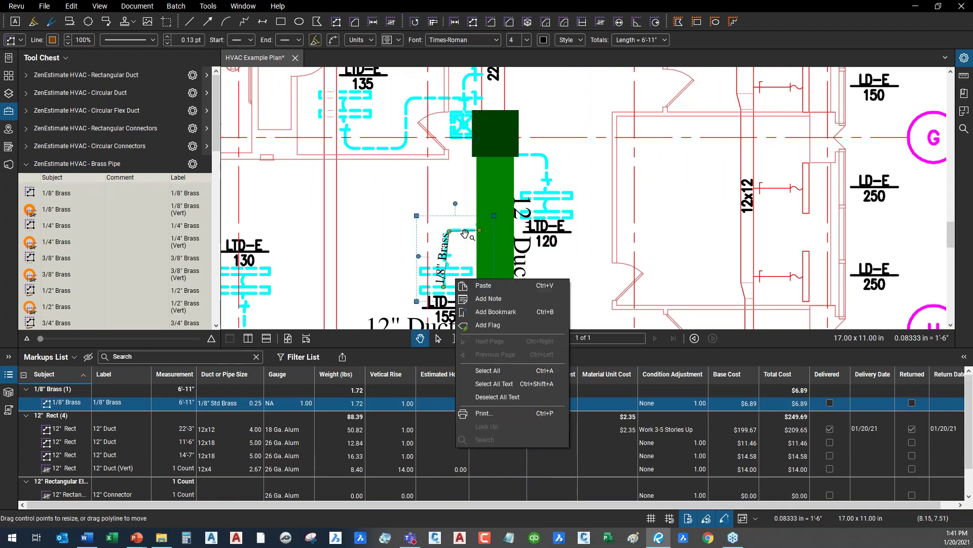
click(282, 406)
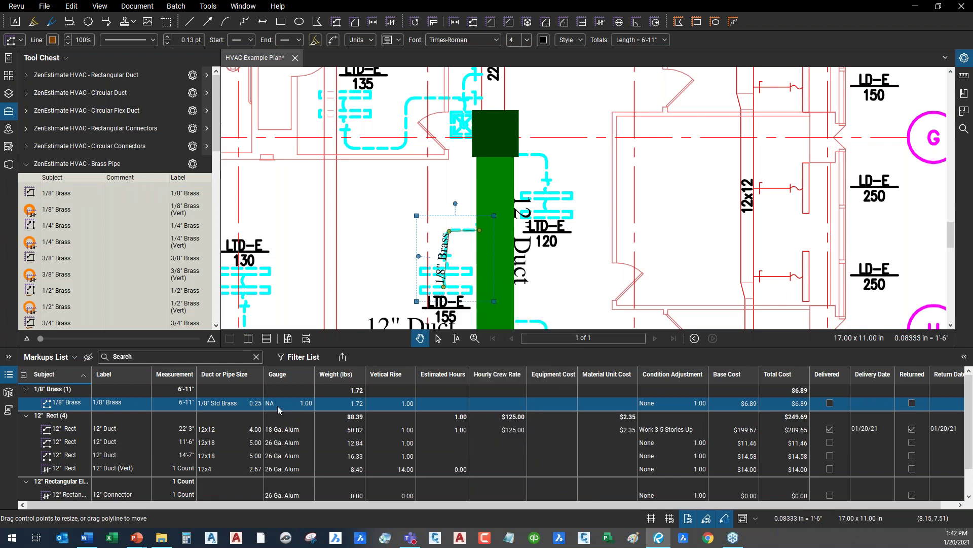
- Change the pipe's size to 1/8" Hvy Brass (2.48 lbs), leaving the gauge at NA
click(236, 403)
click(236, 403)
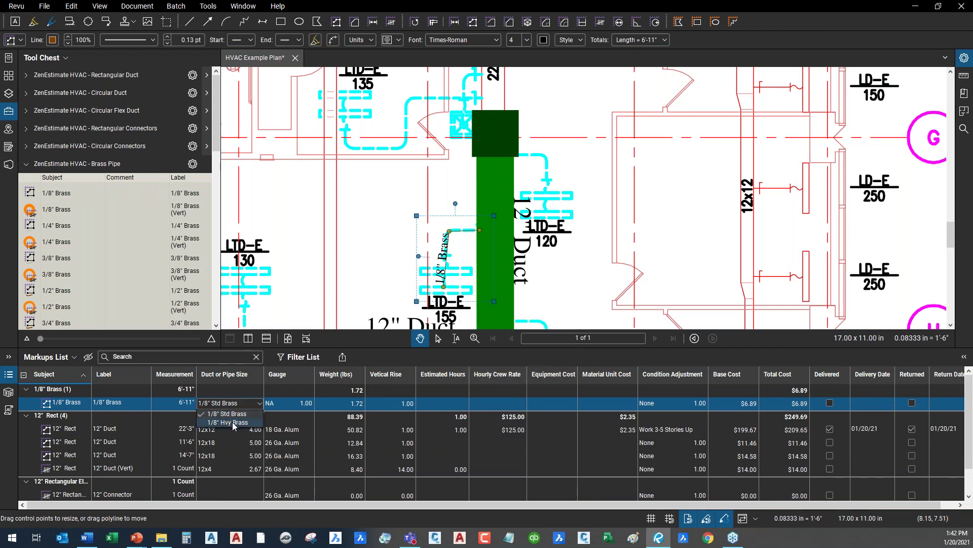
click(232, 422)
click(305, 406)
click(306, 406)
click(330, 405)
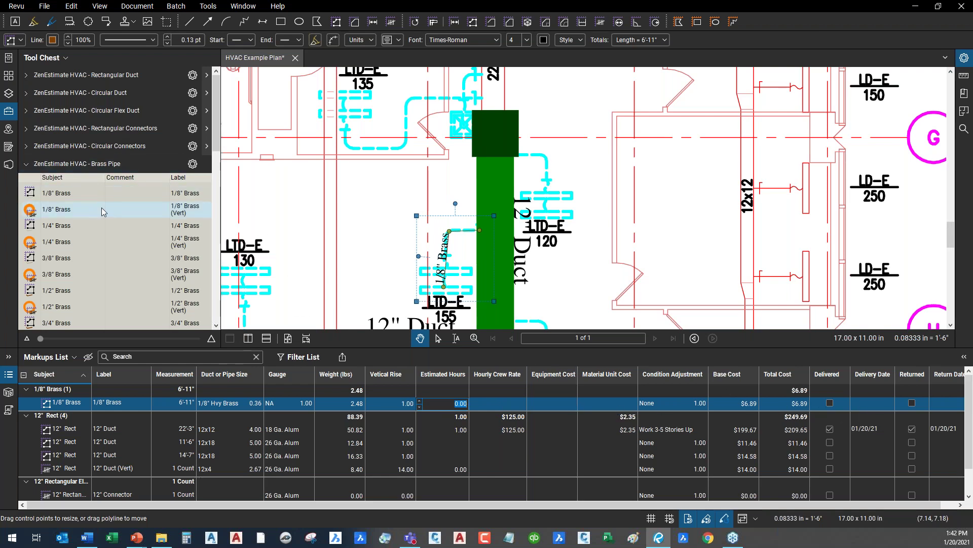
scroll(101, 209, down, 10)
scroll(105, 246, up, 6)
scroll(104, 246, up, 5)
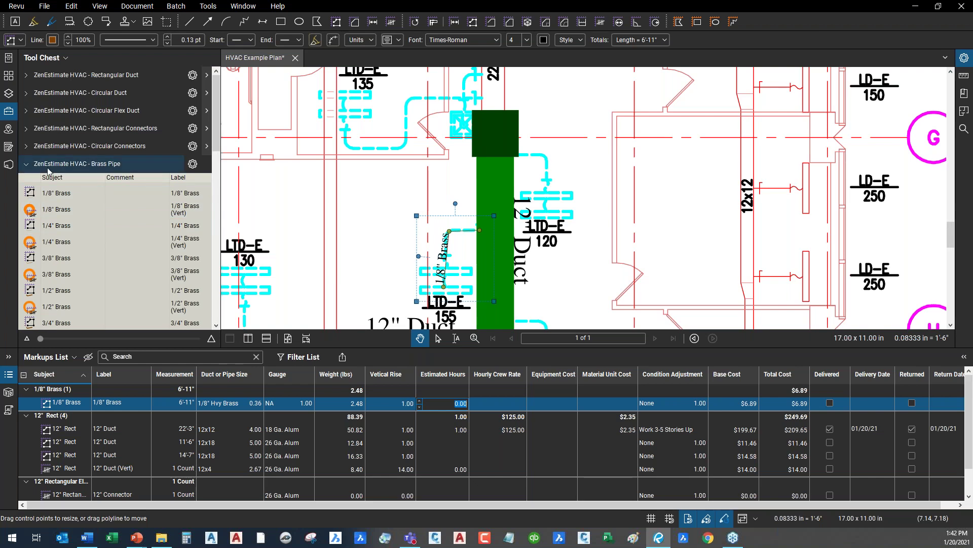
click(50, 163)
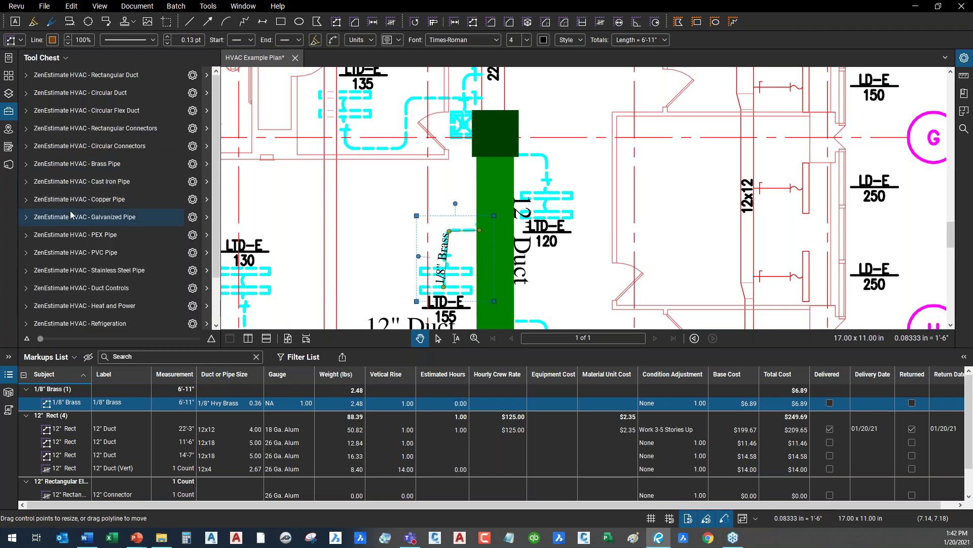
- From the Duct Controls tool set, place a Deflecting Damper on the green duct
click(70, 236)
scroll(70, 241, down, 3)
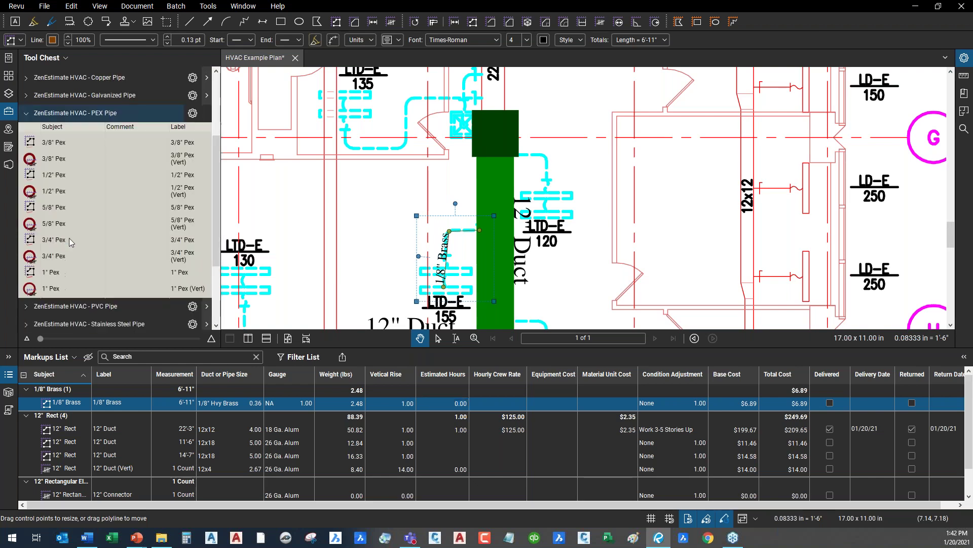
click(30, 117)
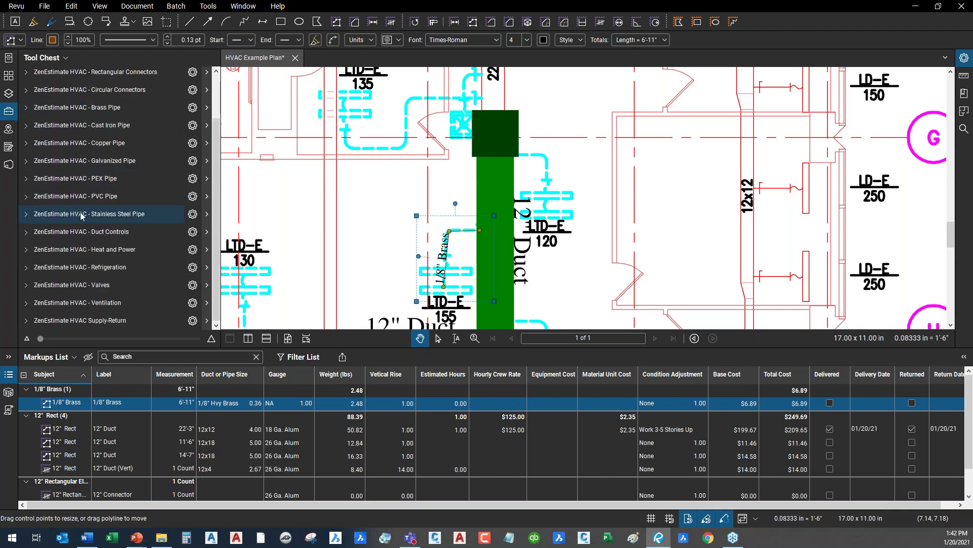
click(71, 236)
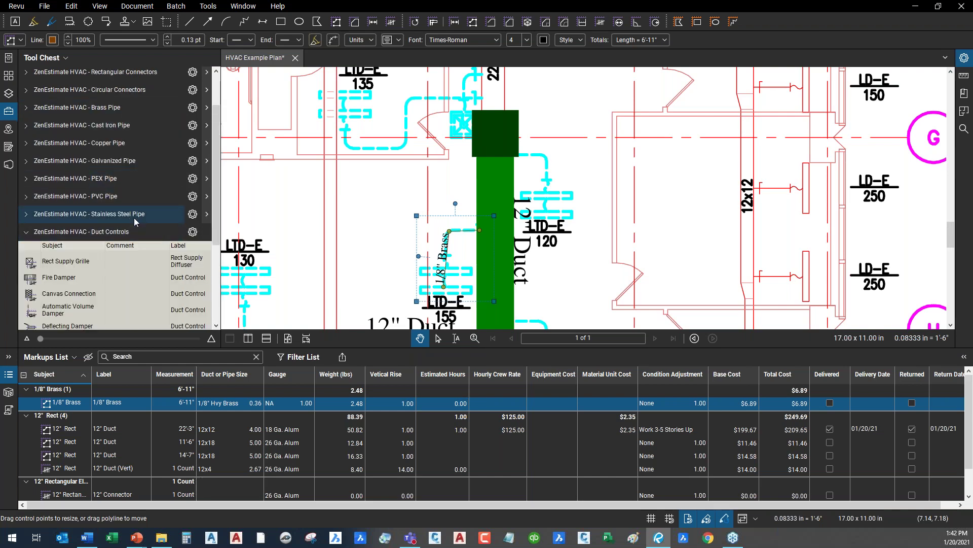
scroll(133, 218, down, 2)
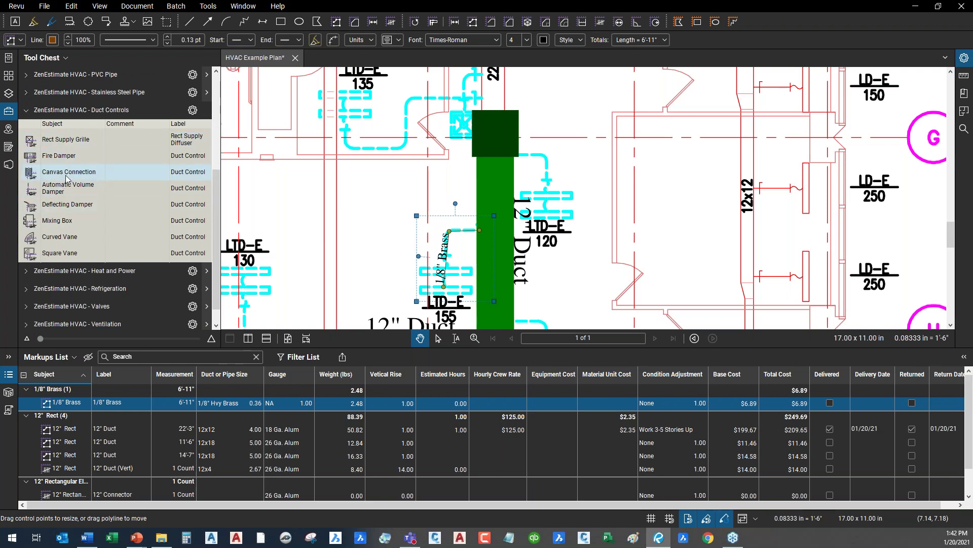
click(64, 205)
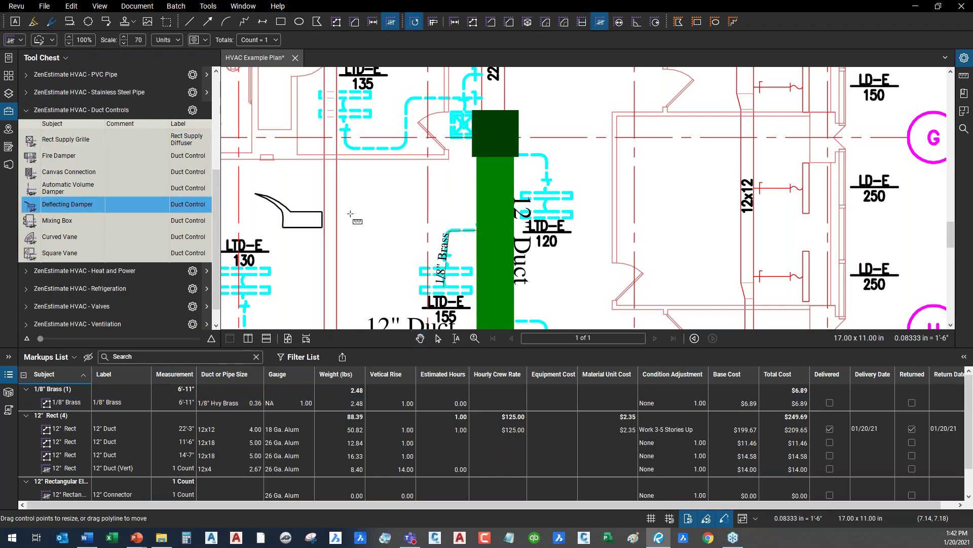
click(478, 207)
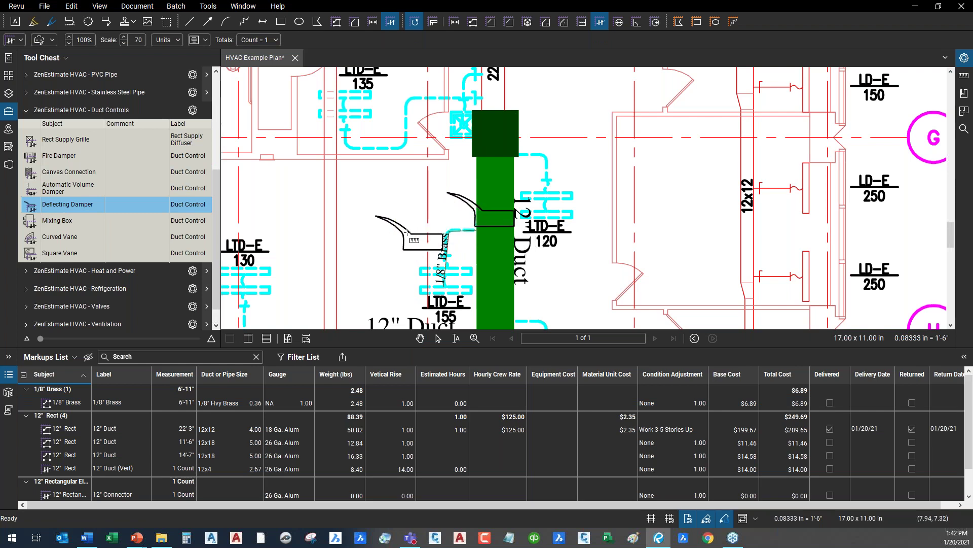
- Place a Mixing Box left of the duct and give it a $1,500 equipment cost
click(66, 222)
scroll(329, 218, down, 3)
drag(398, 219, 422, 285)
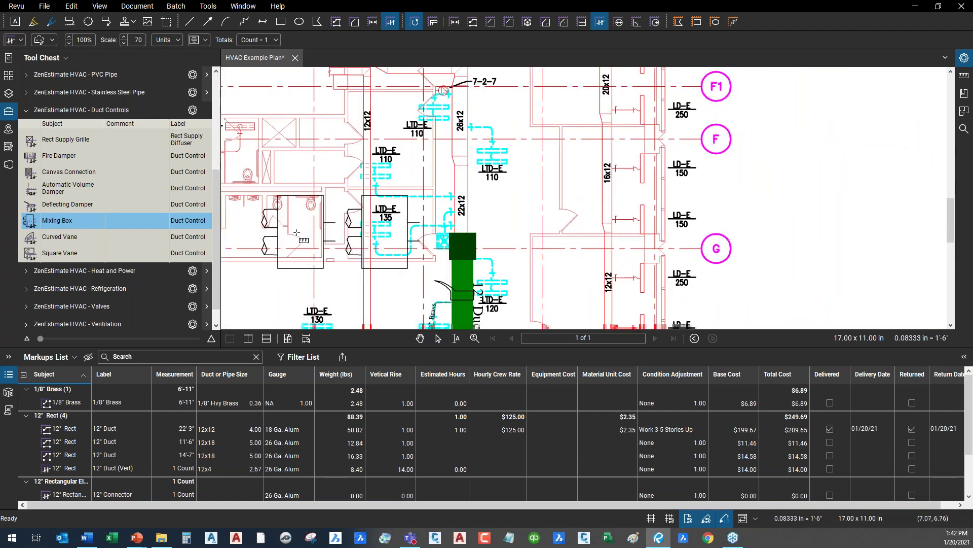
click(275, 229)
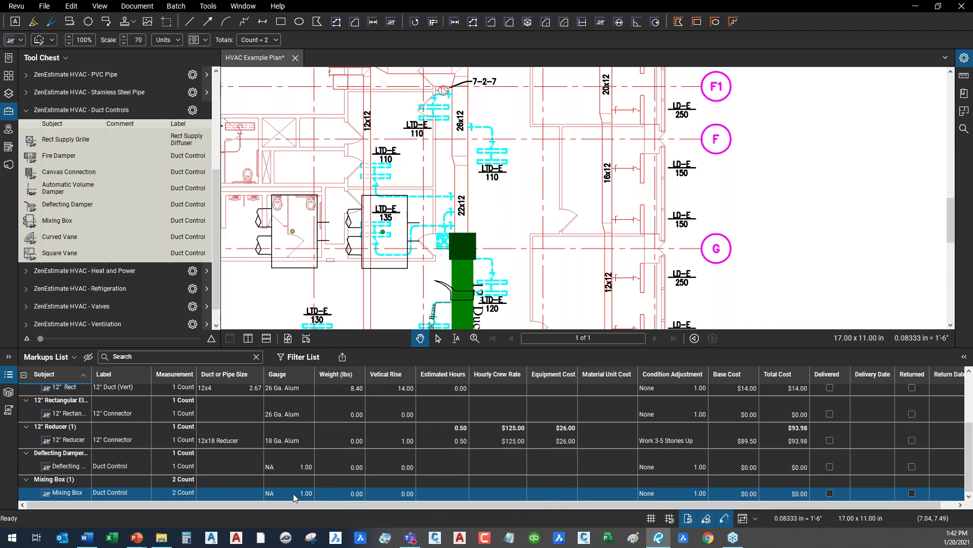
click(552, 493)
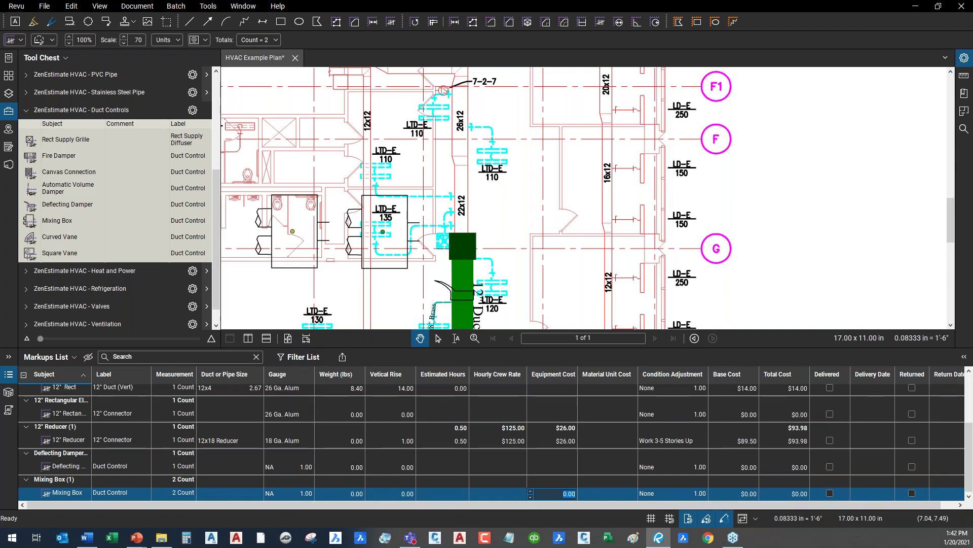
text(1500)
key(Return)
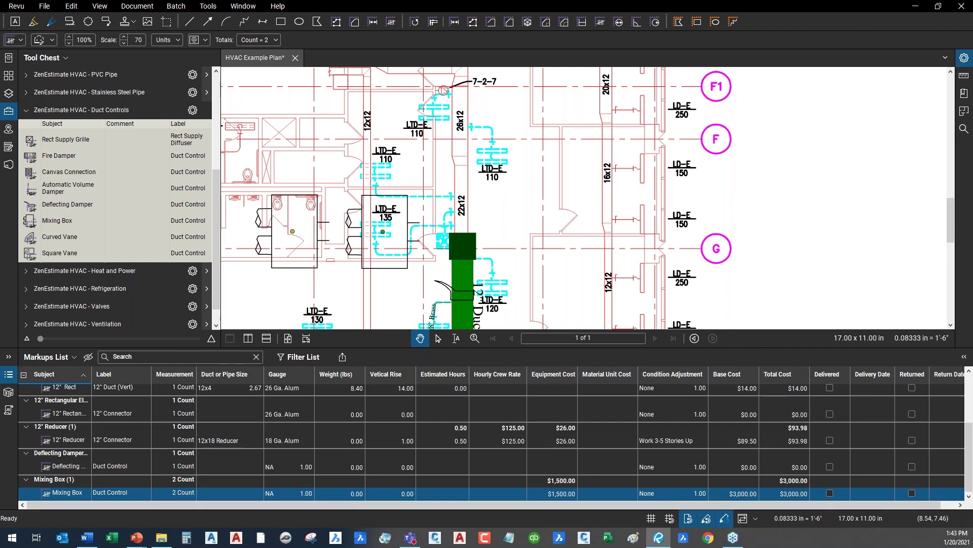
click(49, 111)
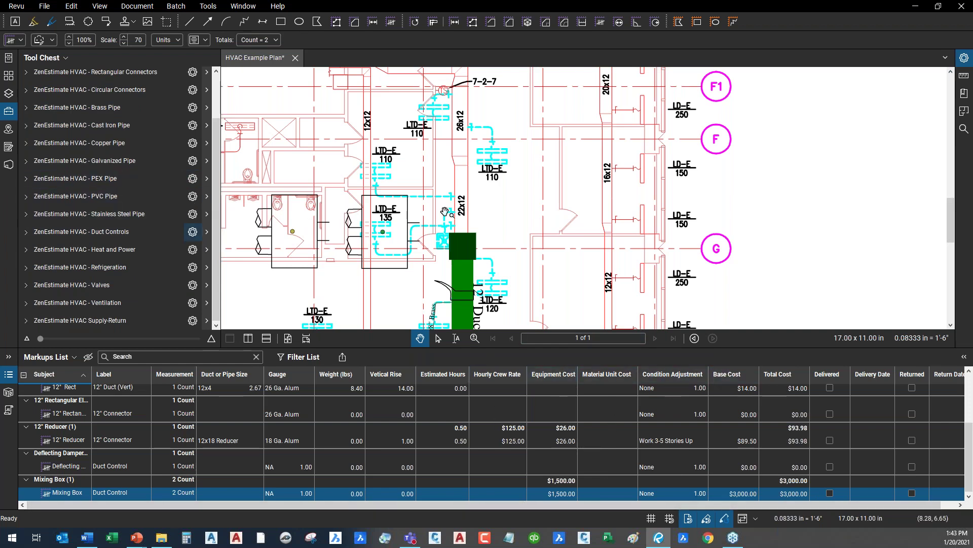
- Place Rect Supply Grilles above the LTD-E 125, 130 and 155 tags, then select the three-grille count
drag(478, 224, 447, 102)
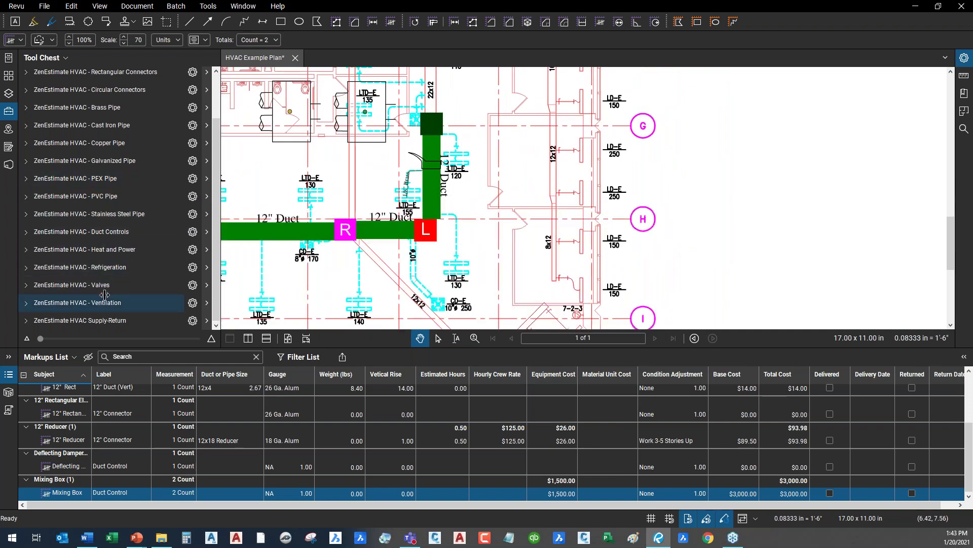
click(33, 321)
scroll(114, 239, down, 3)
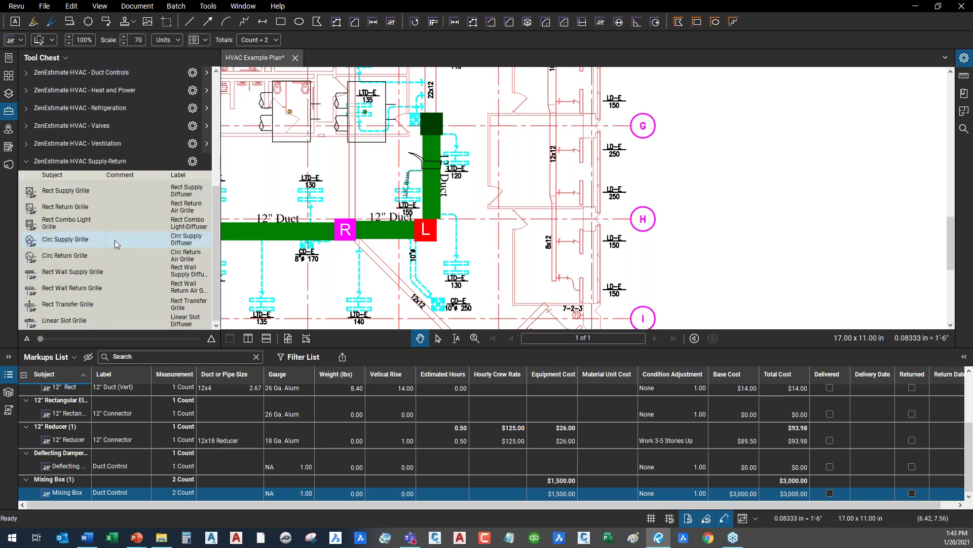
mouse_move(288, 161)
mouse_down()
mouse_move(471, 241)
mouse_move(419, 209)
mouse_up()
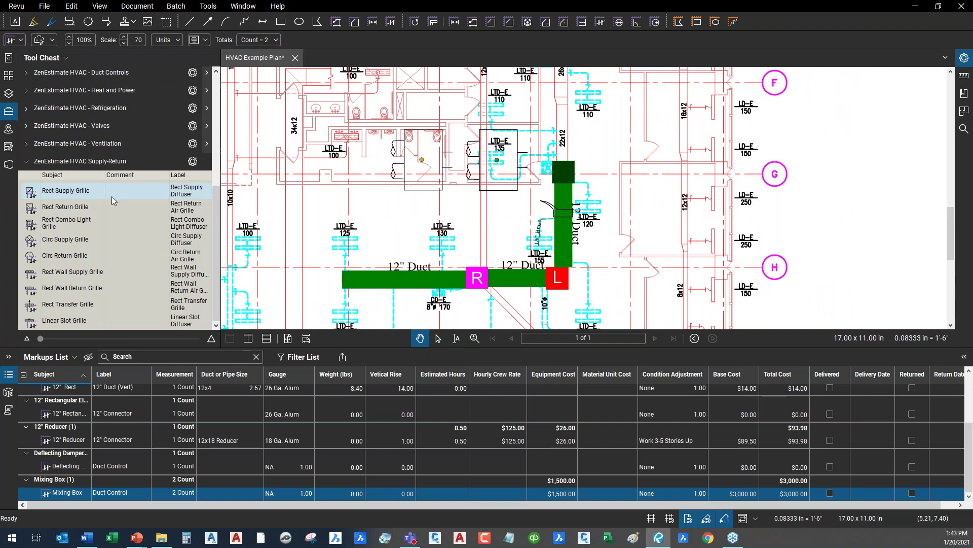
click(74, 196)
scroll(383, 218, up, 2)
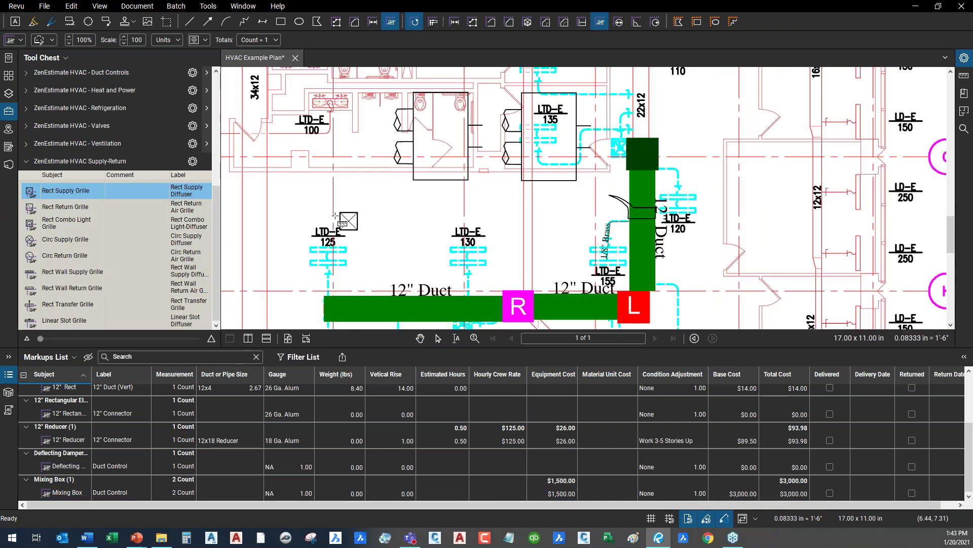
click(298, 196)
click(392, 196)
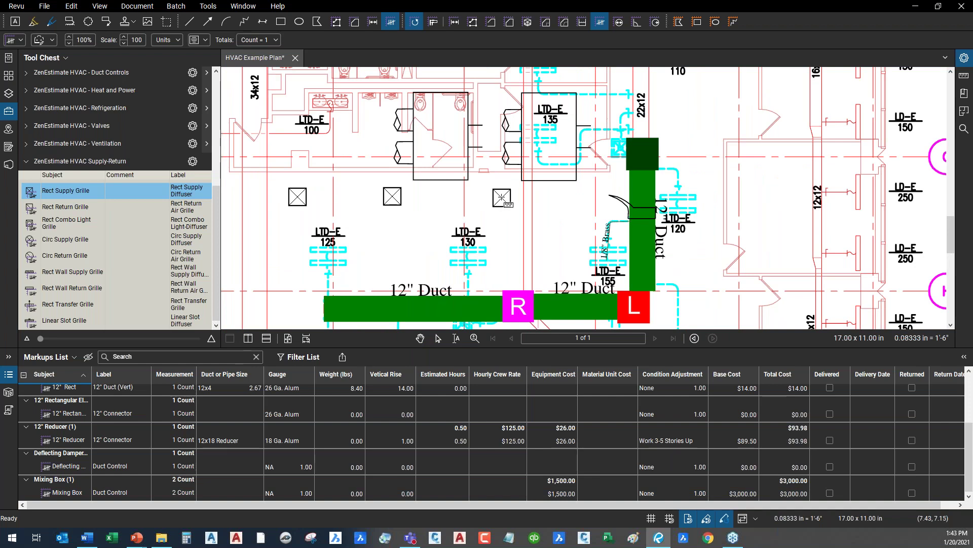
click(500, 193)
right_click(496, 199)
click(393, 197)
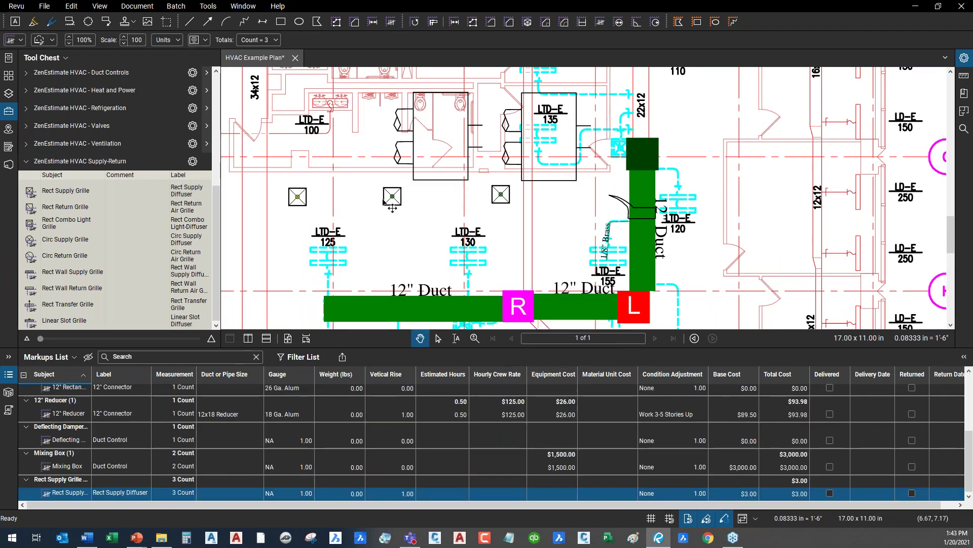
- Set the grille row to 6x10 Supply, $15 equipment, 1 hour at $75 crew rate, Open Area adjustment
click(245, 493)
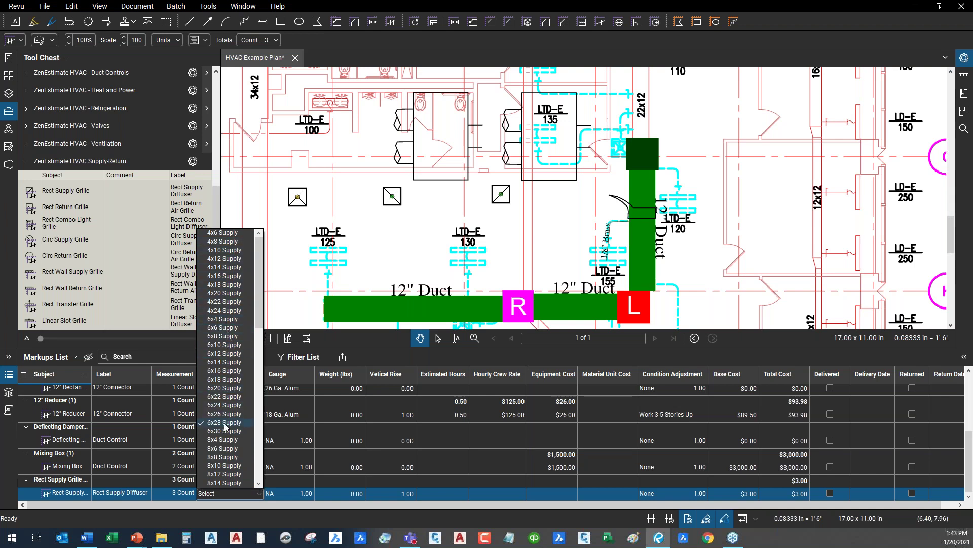
click(237, 347)
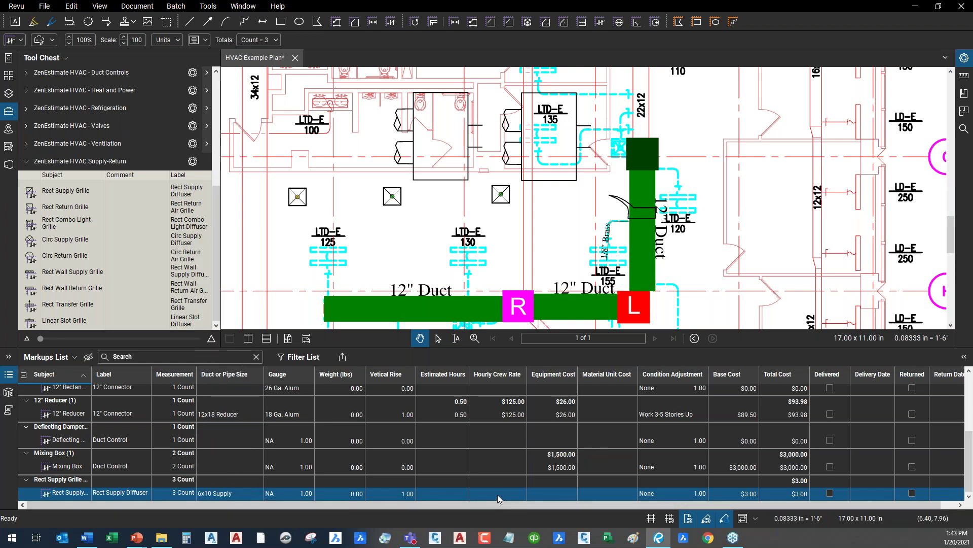
click(538, 488)
key(Return)
click(458, 490)
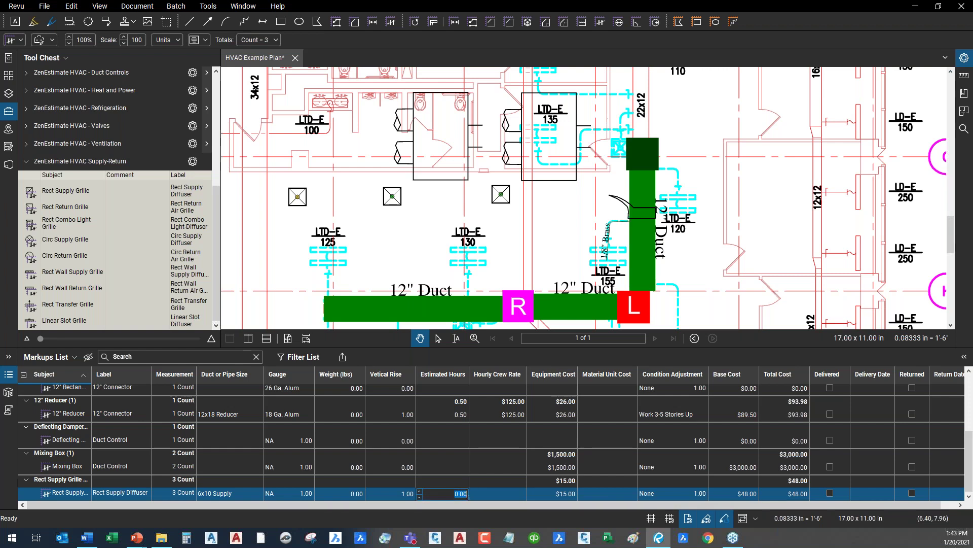
text(1)
click(511, 490)
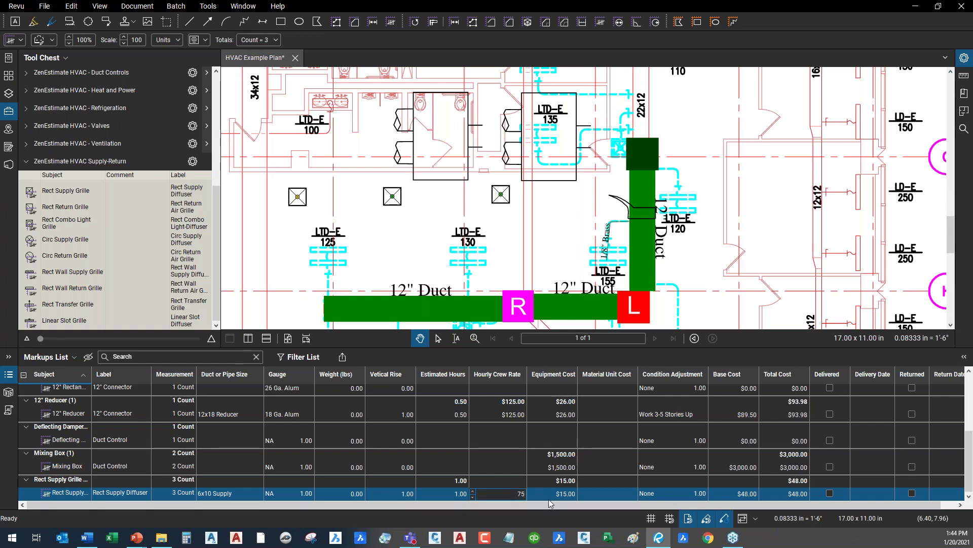
key(Return)
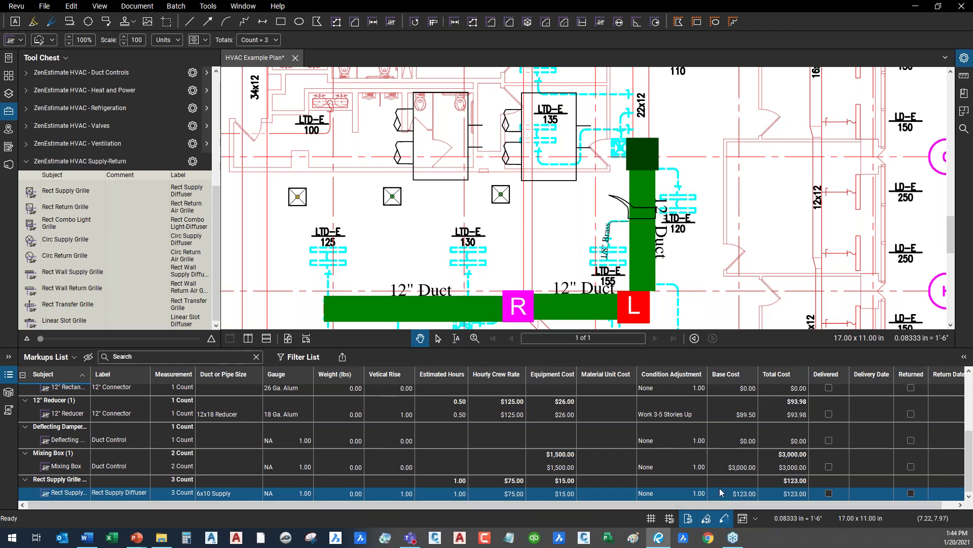
click(682, 495)
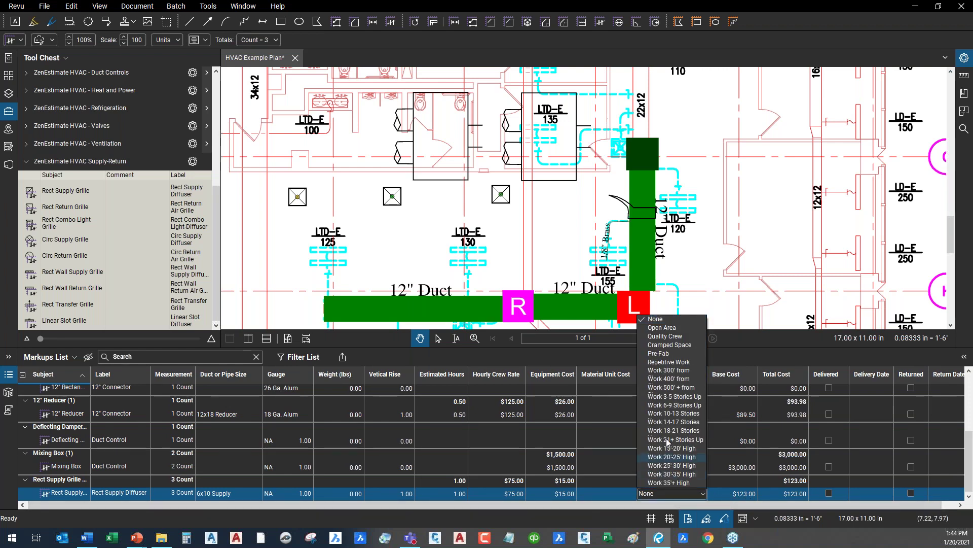
click(662, 328)
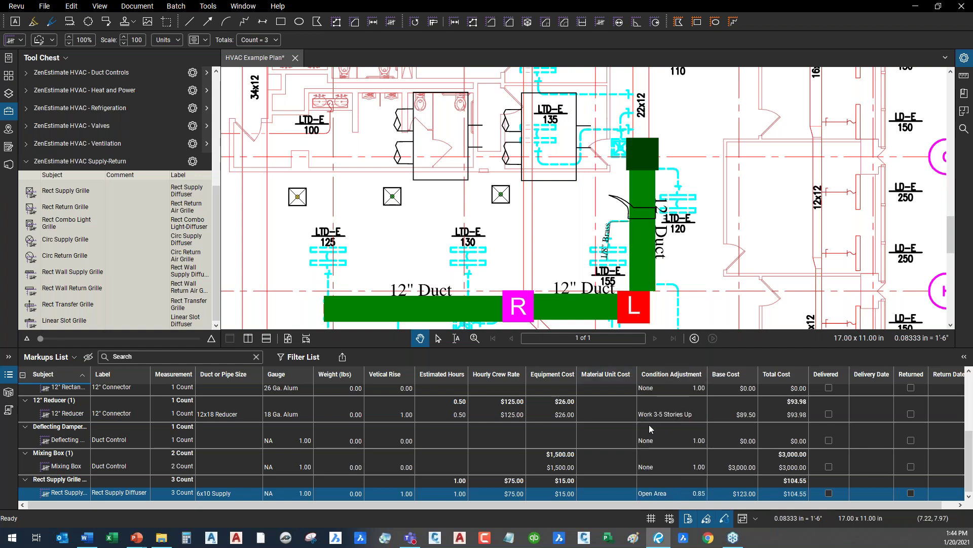
click(556, 223)
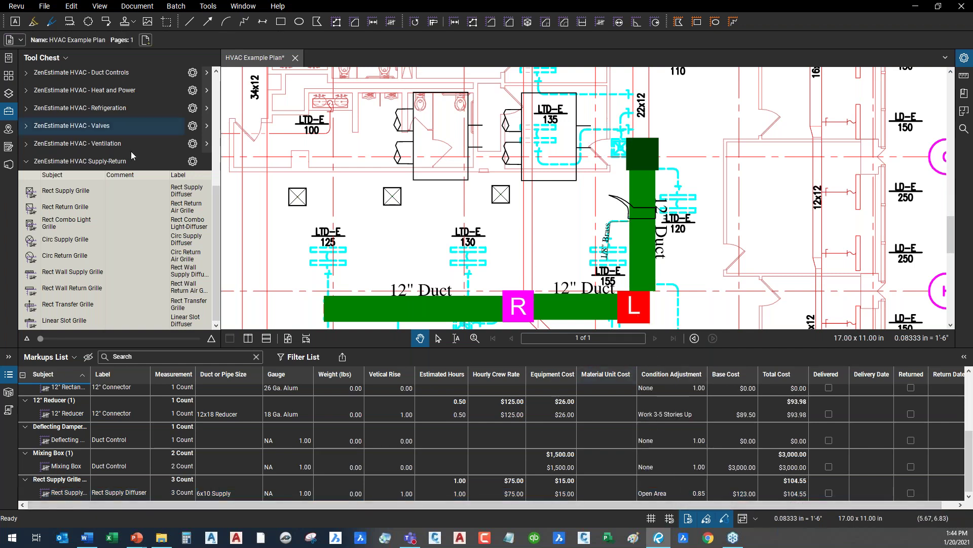
click(42, 165)
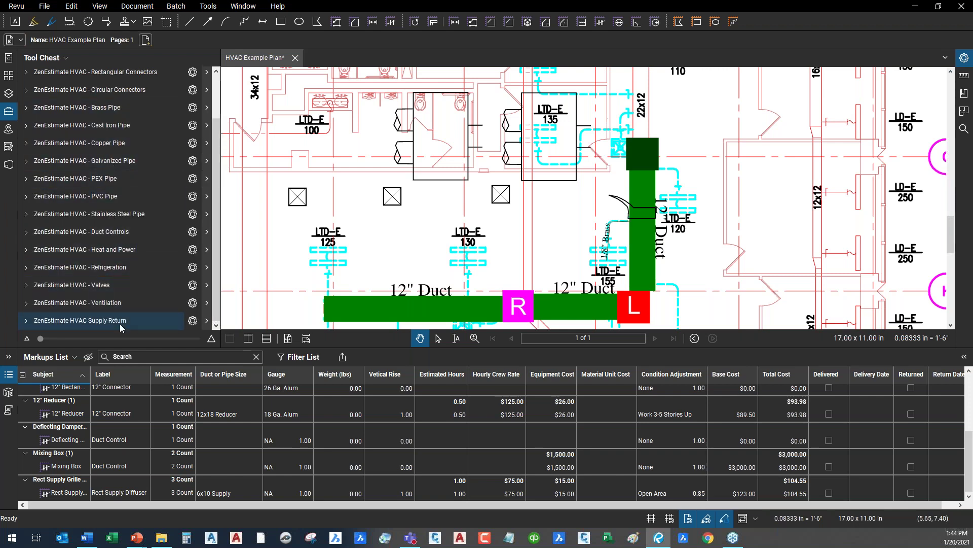
click(88, 537)
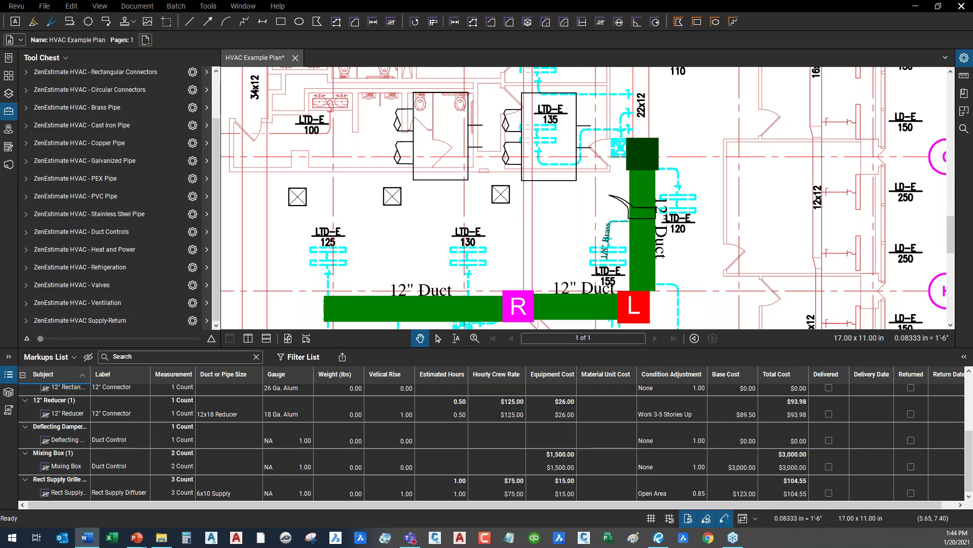
scroll(545, 197, down, 1)
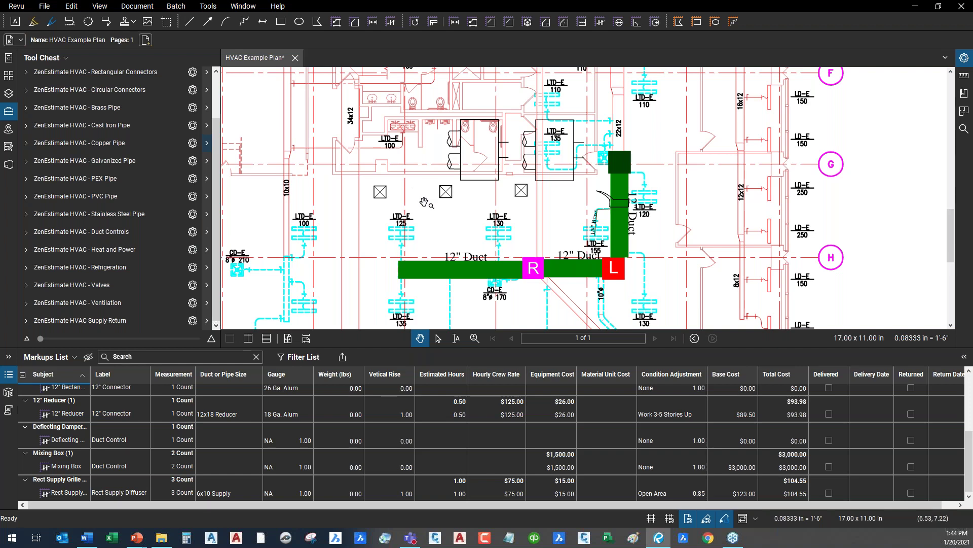
scroll(344, 277, down, 2)
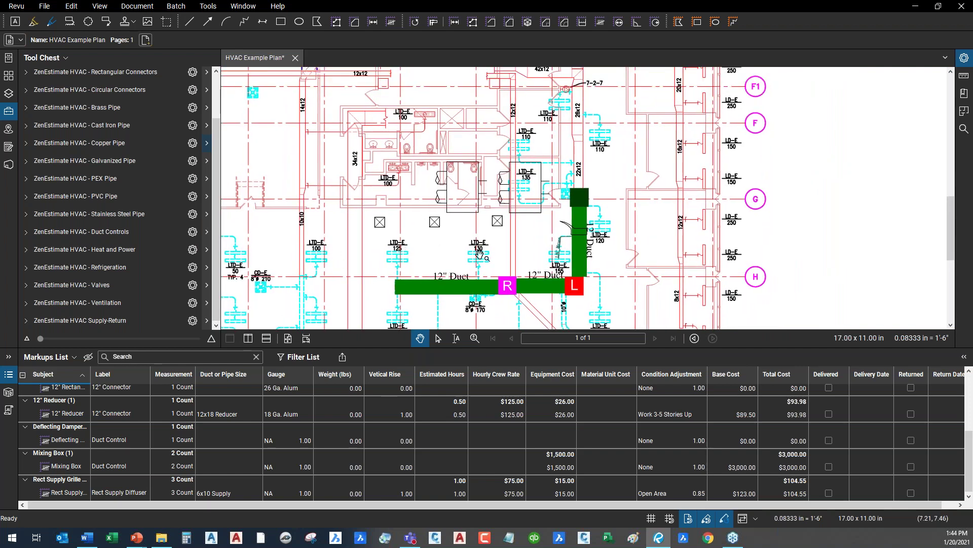
scroll(461, 206, up, 1)
drag(471, 251, 453, 173)
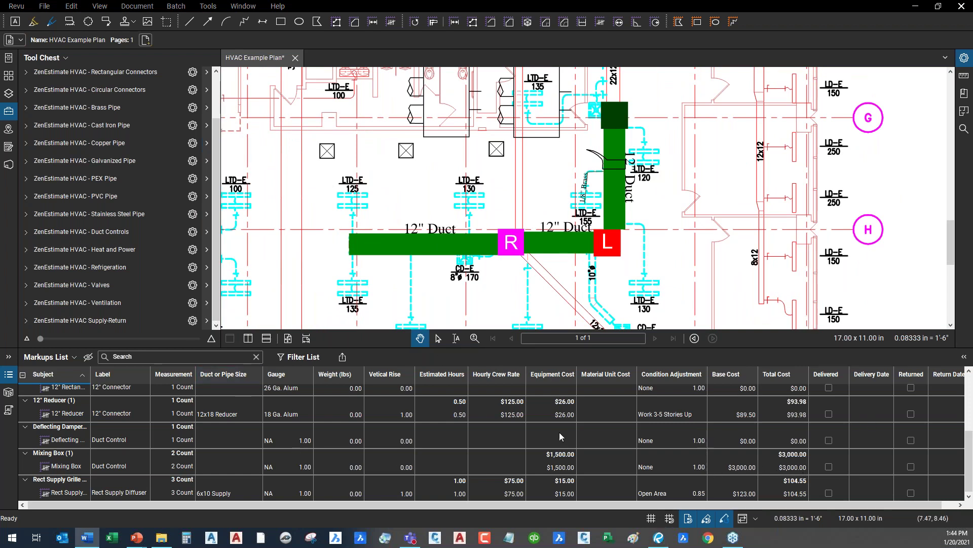
- Export the Markups List as a CSV Summary, accepting the Markup Summary settings
click(342, 358)
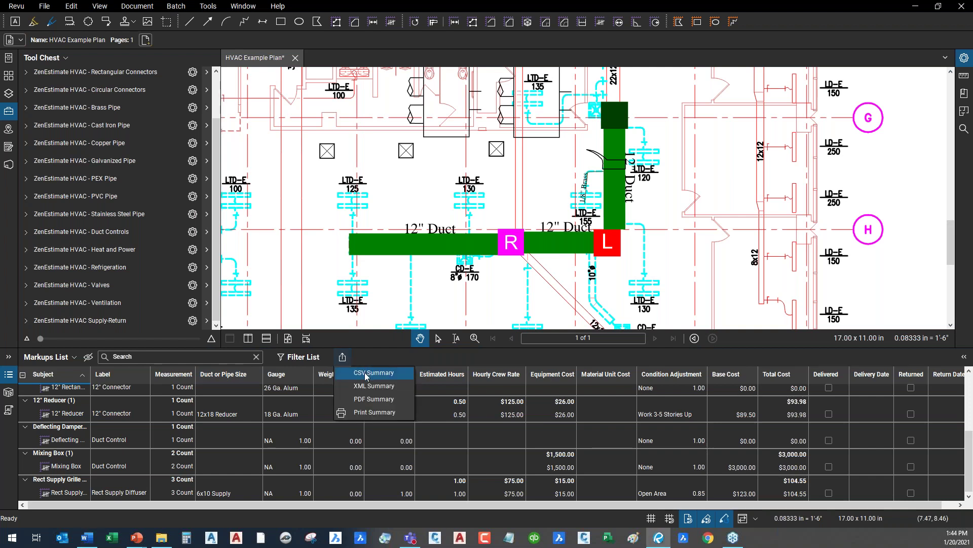
click(367, 376)
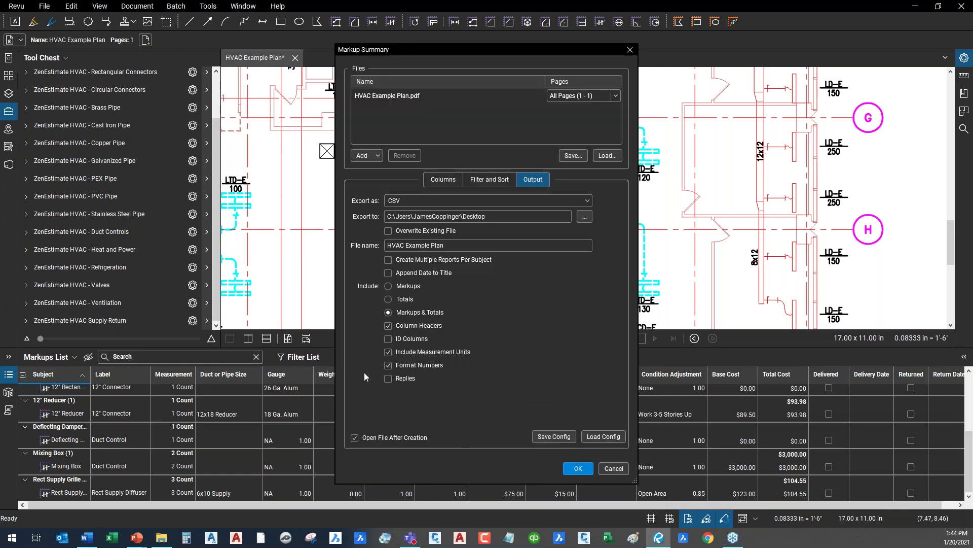
click(578, 468)
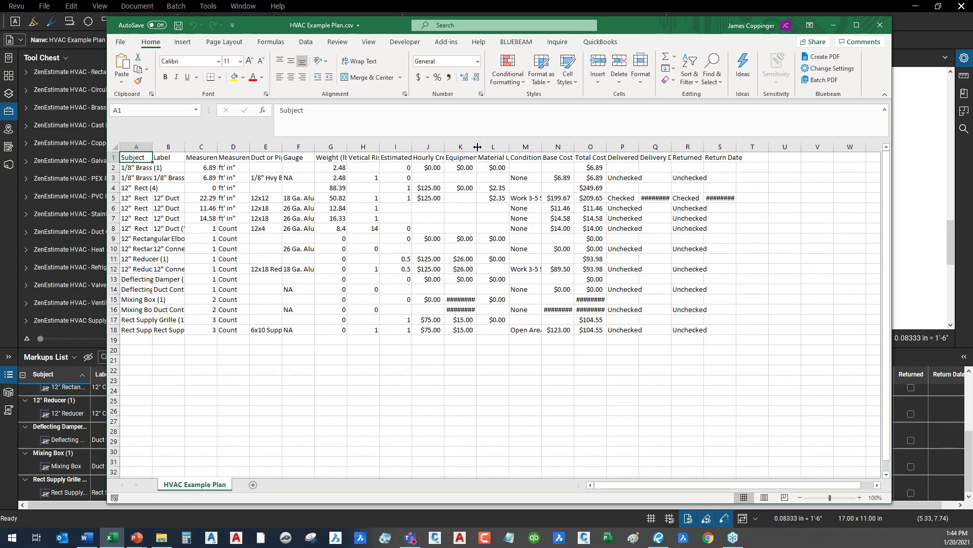
- Widen the Equipment Cost, Total Cost, Delivery Date and Return Date columns, then close Excel
drag(478, 147, 521, 151)
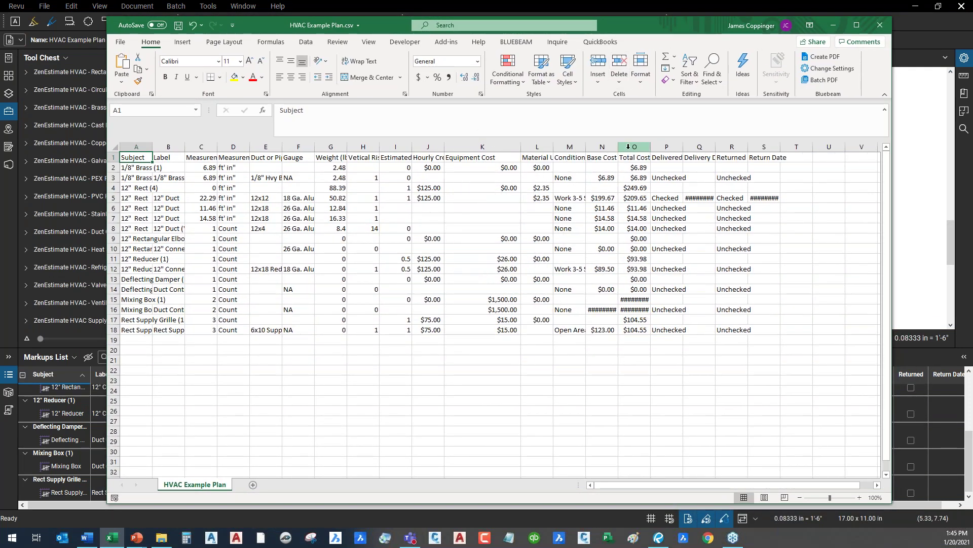
drag(618, 147, 688, 147)
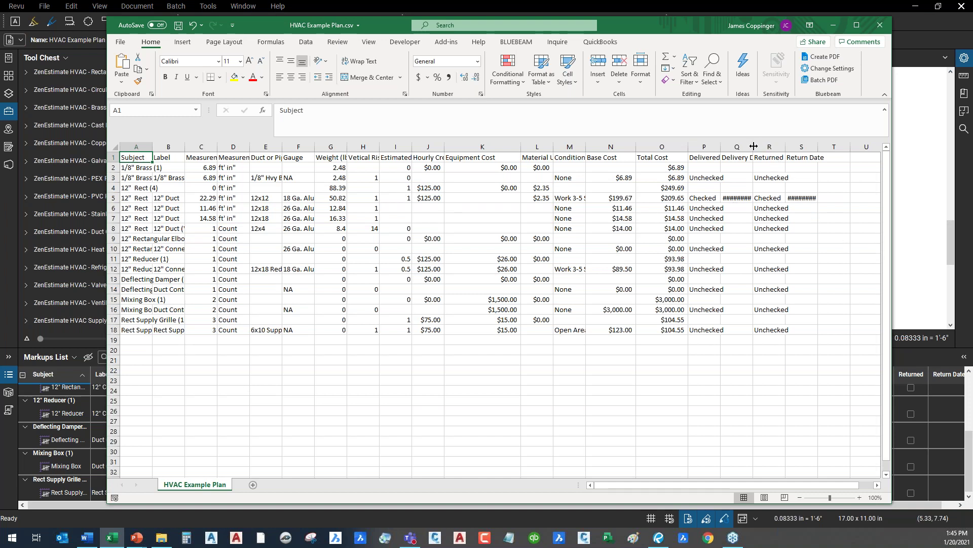
drag(753, 147, 767, 147)
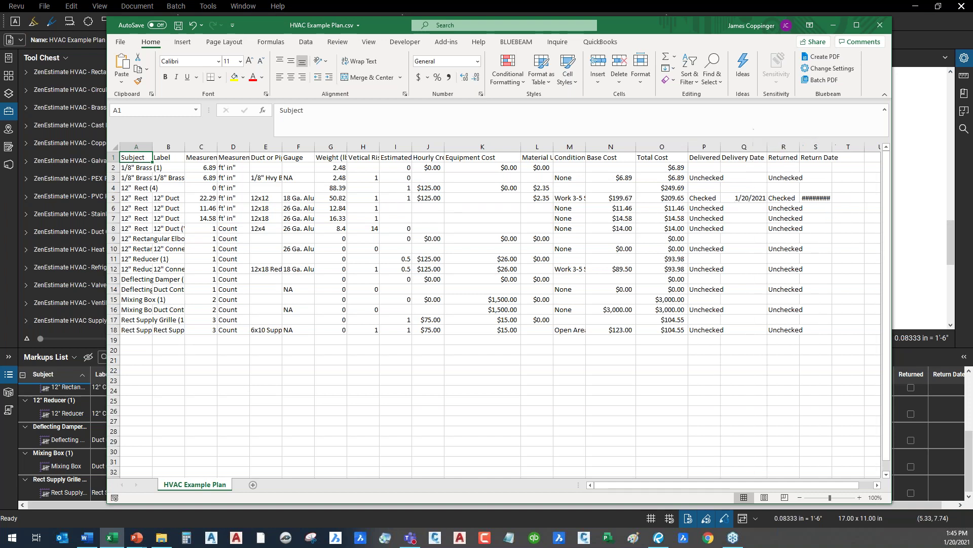
double_click(830, 147)
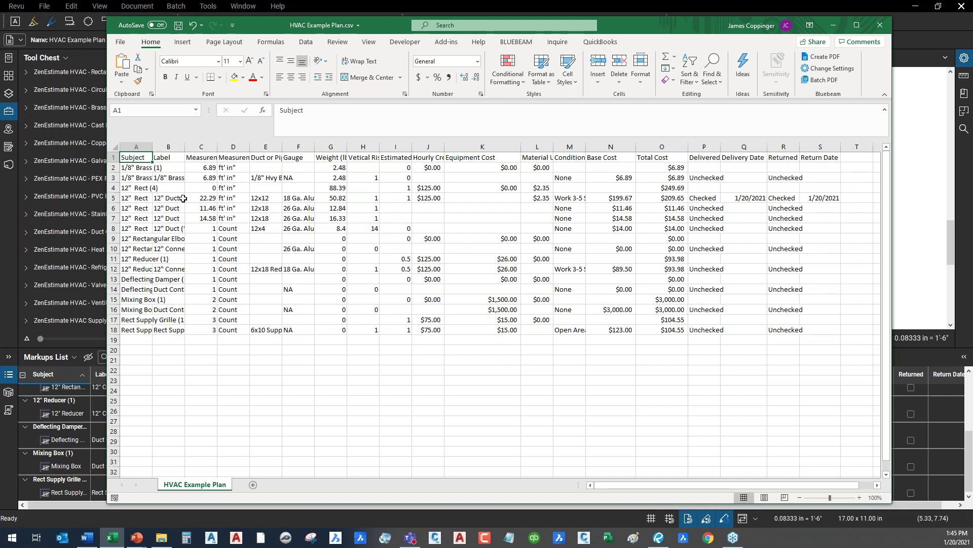
click(880, 25)
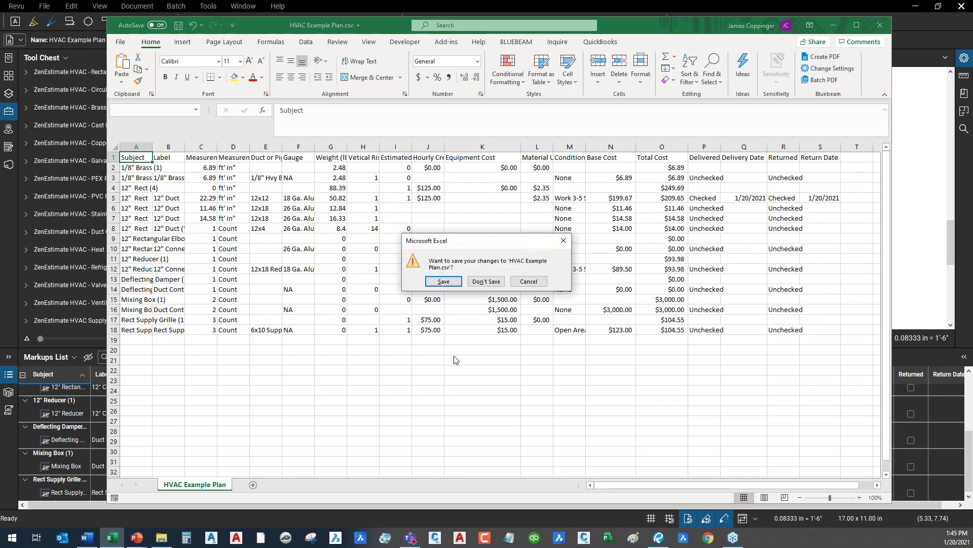
- Discard the CSV changes, place Fire Dampers on both 12" duct runs, and hide the Markups List
click(489, 282)
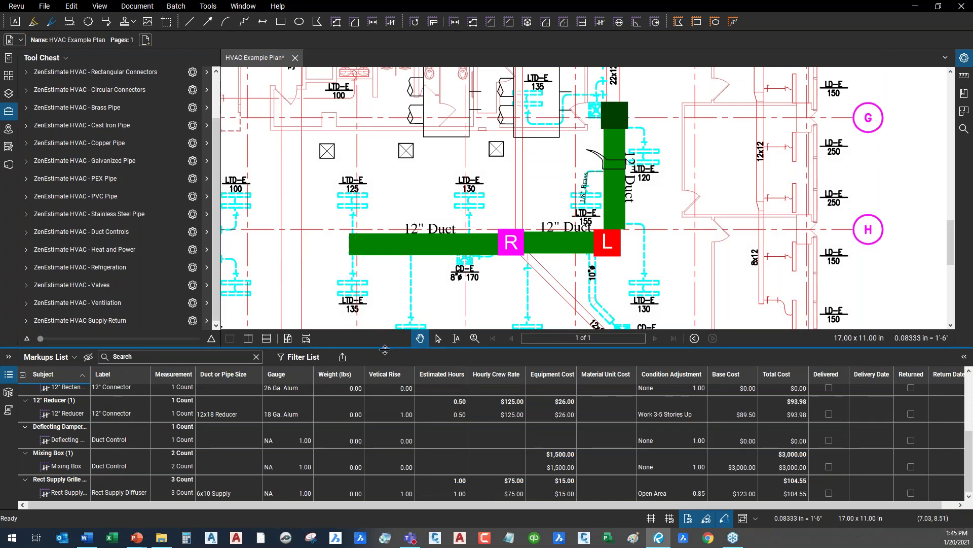
click(23, 231)
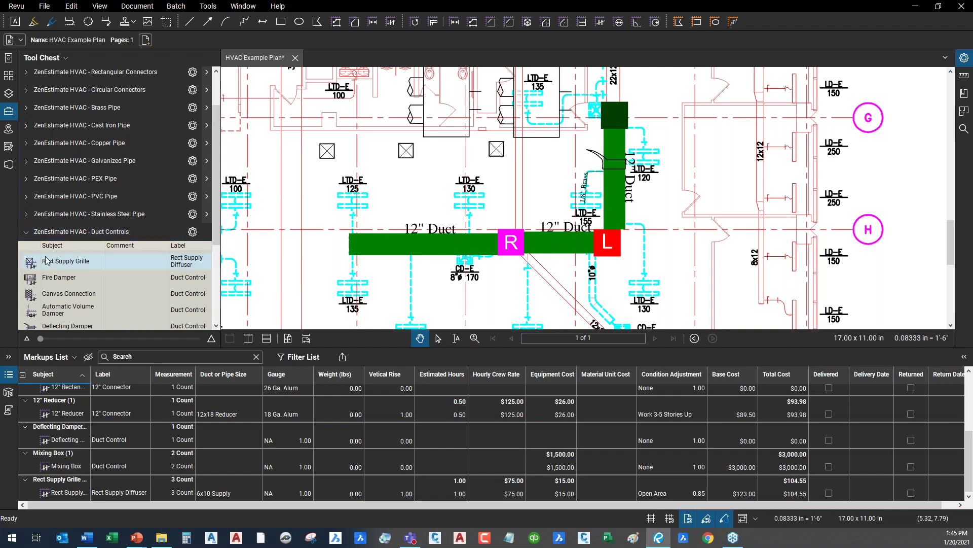
click(56, 277)
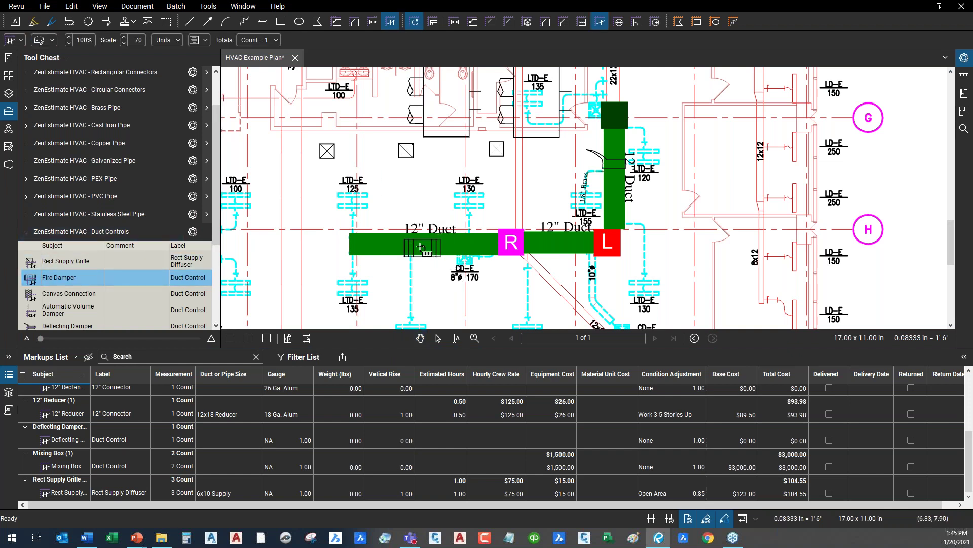
click(406, 246)
click(557, 240)
key(Escape)
click(488, 498)
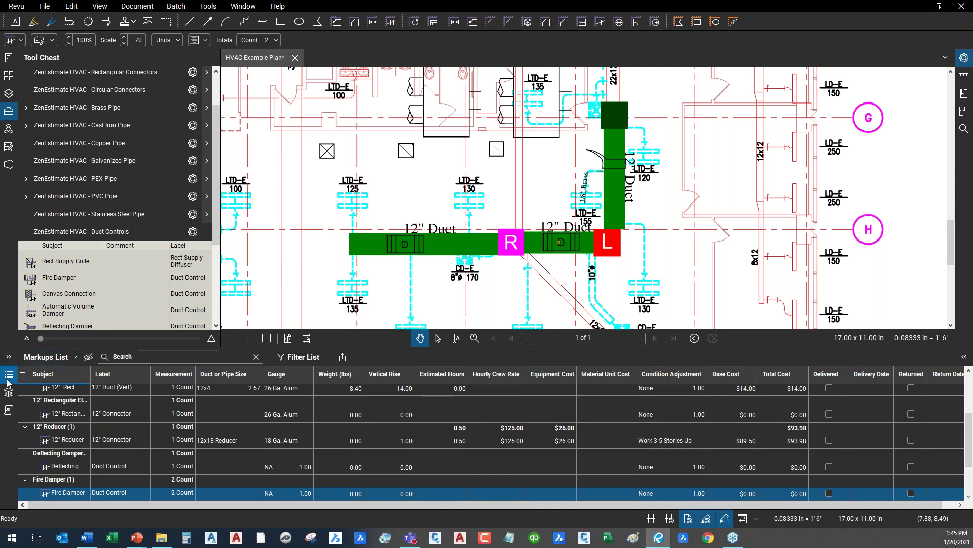
click(9, 357)
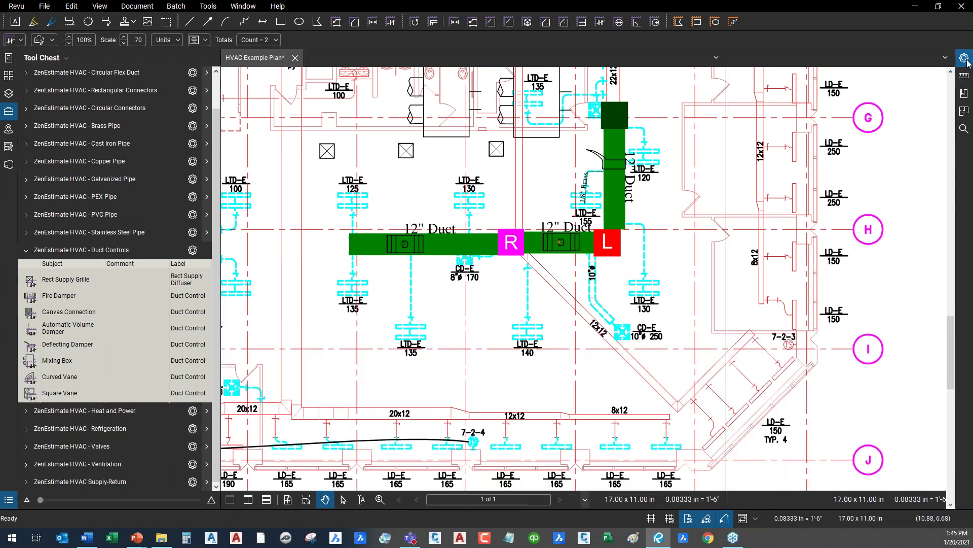
- Inspect the damper's Custom properties (Duct or Pipe Size, Vertical Rise, Hourly Crew Rate) without changing them
click(965, 59)
scroll(920, 212, down, 4)
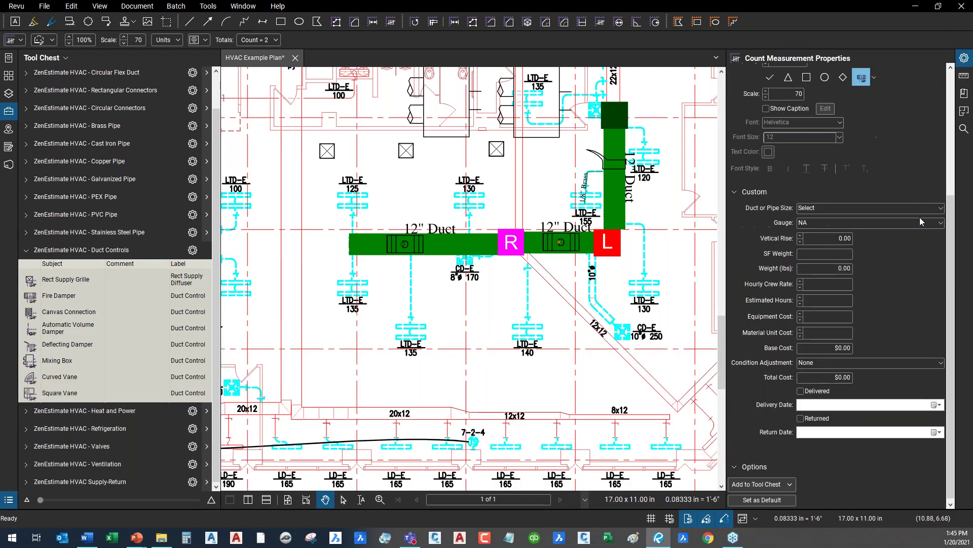
click(869, 207)
click(870, 208)
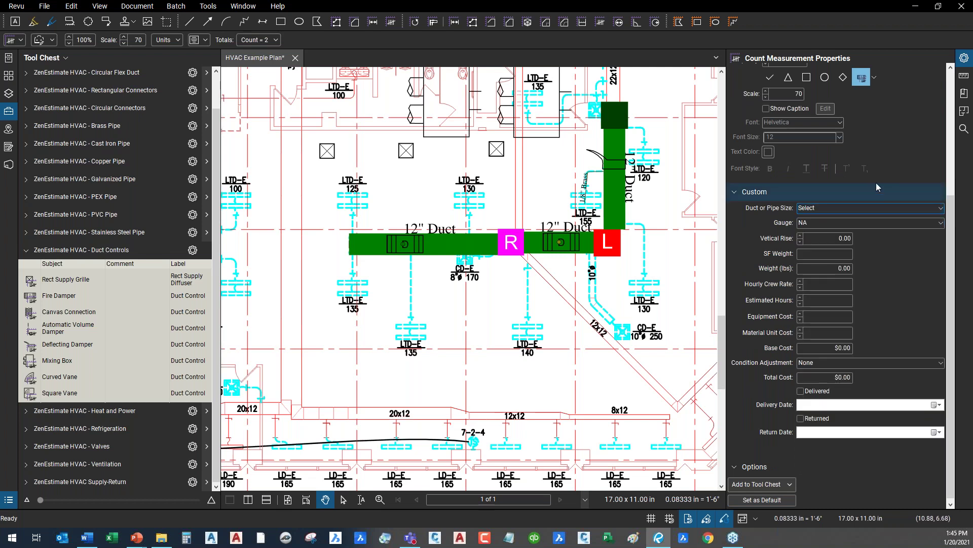
double_click(842, 238)
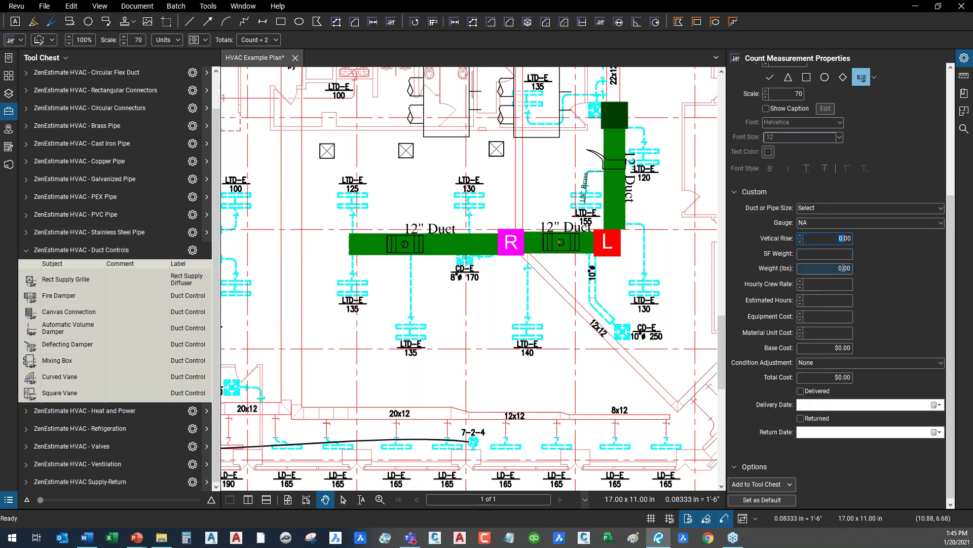
click(842, 284)
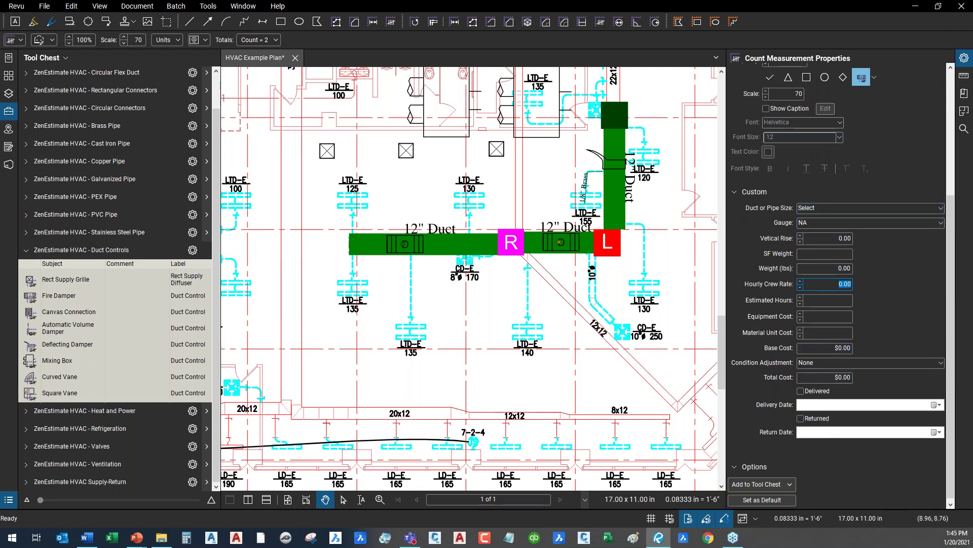
click(620, 261)
click(607, 242)
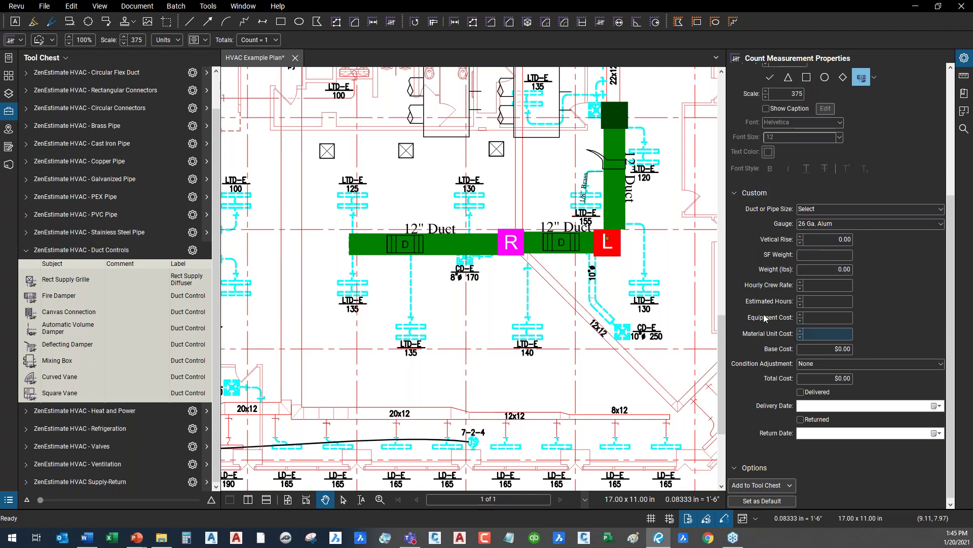
click(46, 250)
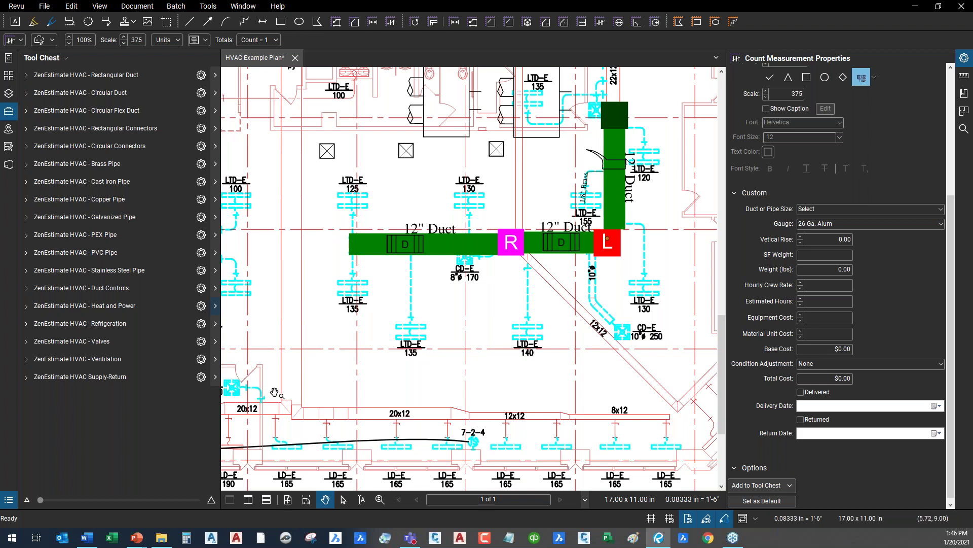
mouse_move(514, 238)
mouse_down()
mouse_move(430, 261)
mouse_move(462, 297)
mouse_up()
scroll(463, 297, up, 1)
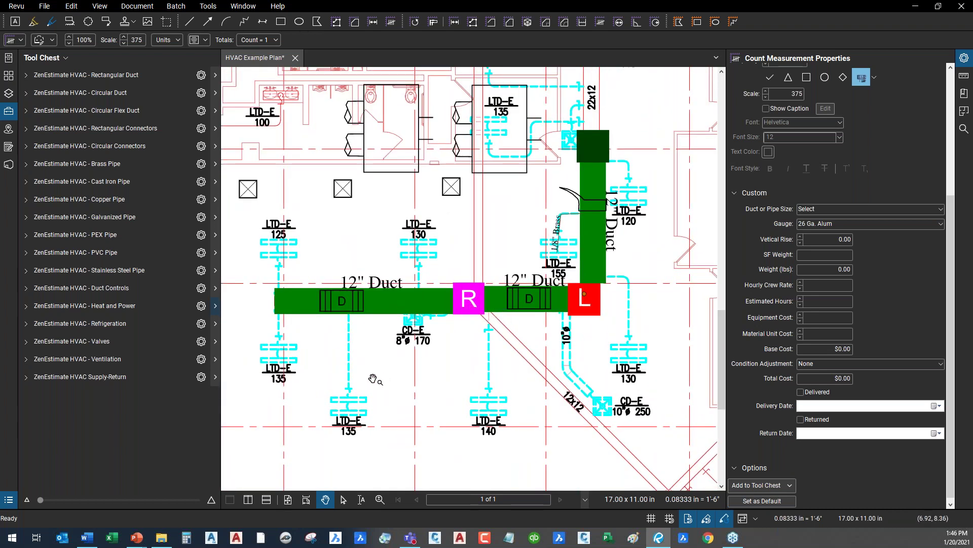
scroll(404, 337, up, 1)
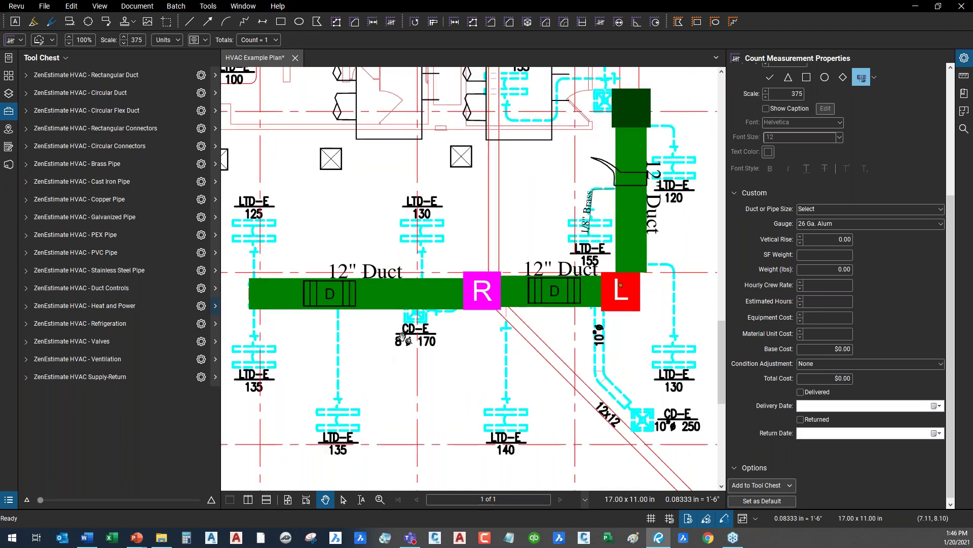